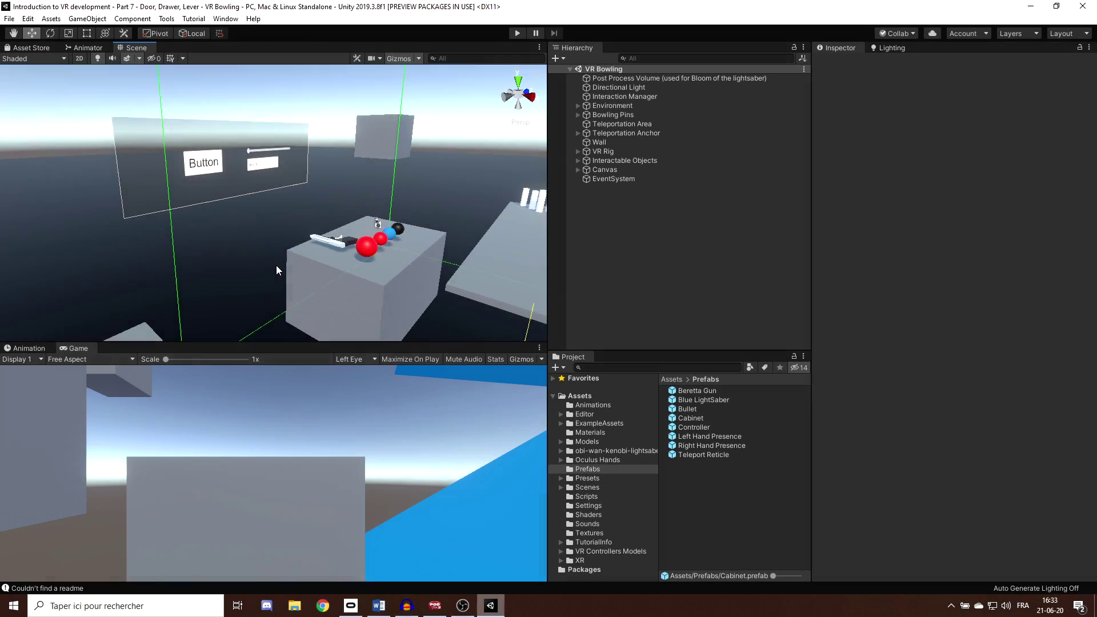
Orbit the Scene view toward the blue ramp and enlarge it over the Game view.
right_click_drag(491, 217, 327, 215)
left_click_drag(324, 345, 324, 410)
middle_click_drag(329, 377, 331, 365)
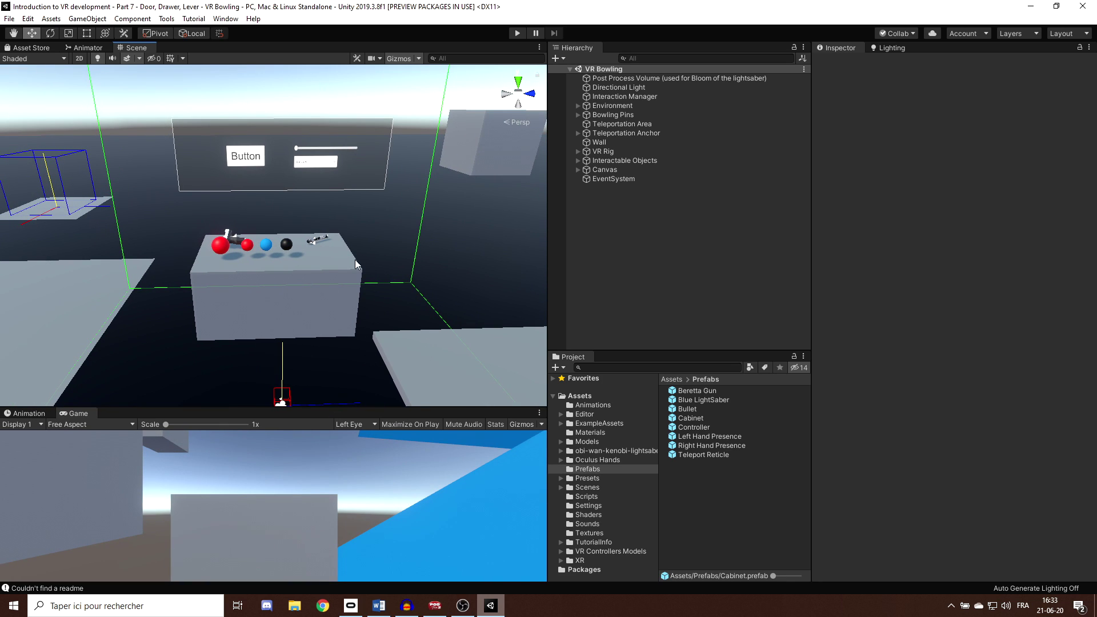
Drop the Cabinet prefab from Assets/Prefabs into the scene and frame it.
right_click_drag(248, 270, 233, 295)
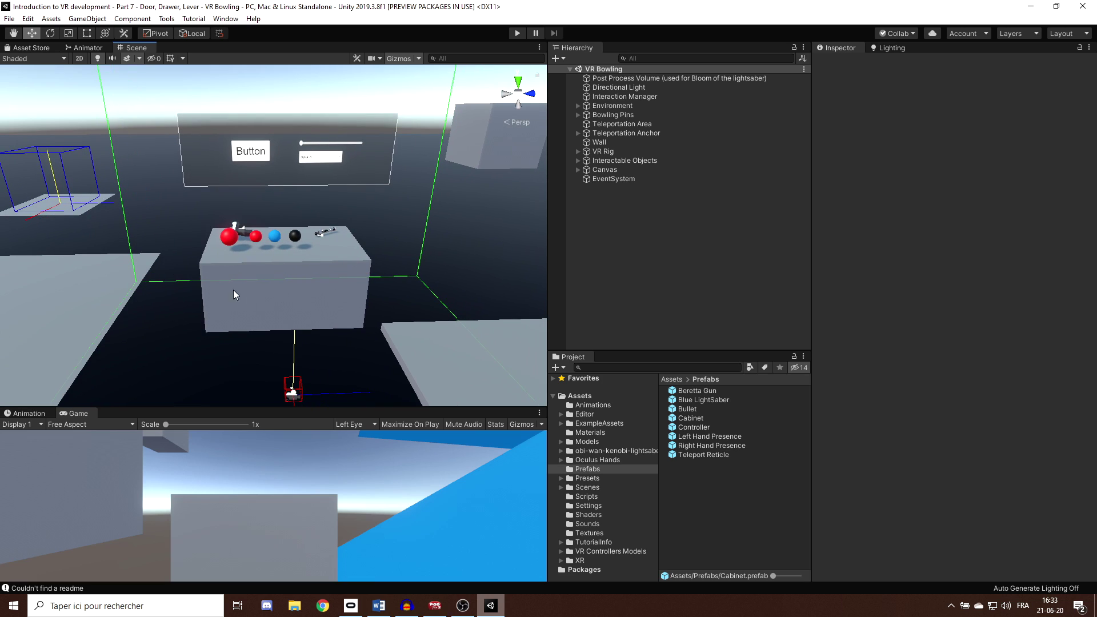
left_click(674, 420)
left_click_drag(901, 486, 147, 311)
key("f")
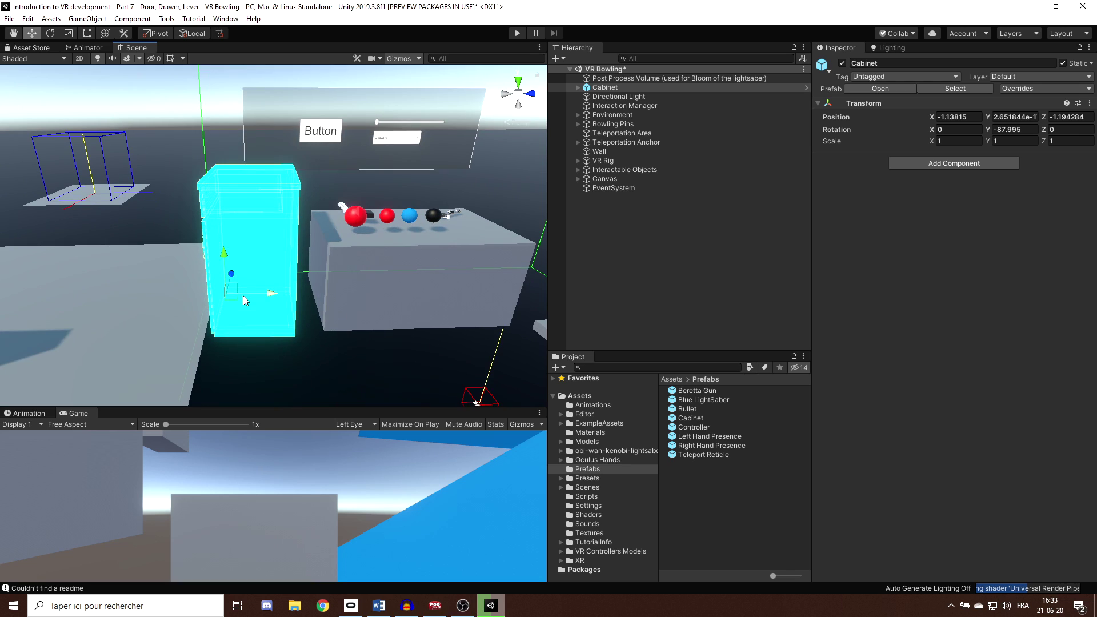
Turn the cabinet about 180° on Y, slide it beside the table, and move it to the hierarchy bottom.
key("f")
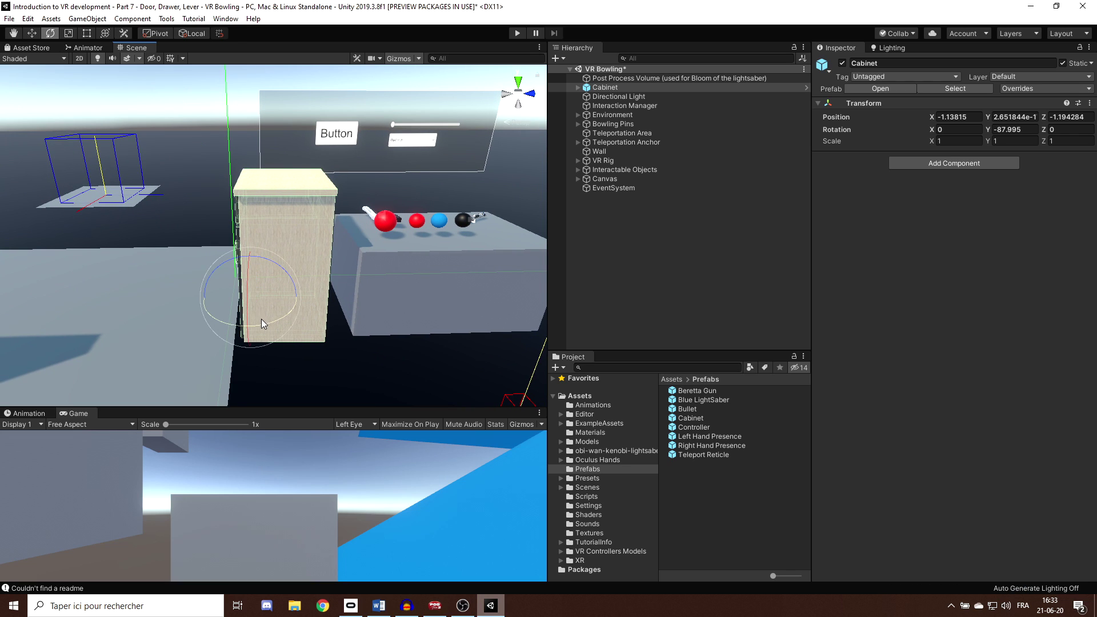
left_click_drag(261, 318, 374, 298)
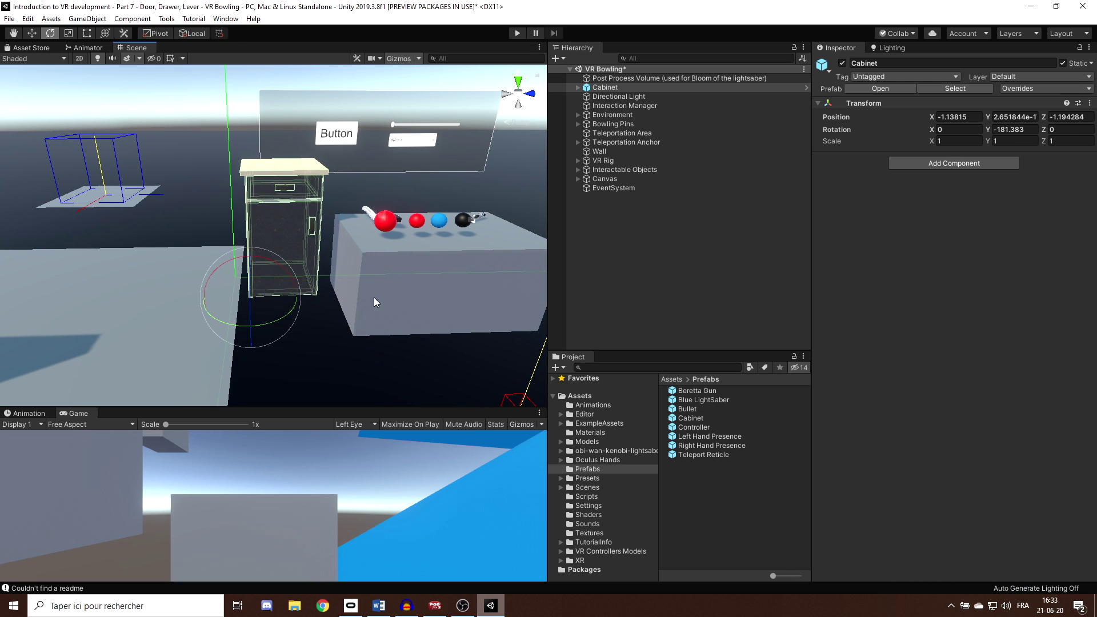
key("w")
left_click_drag(250, 279, 251, 310)
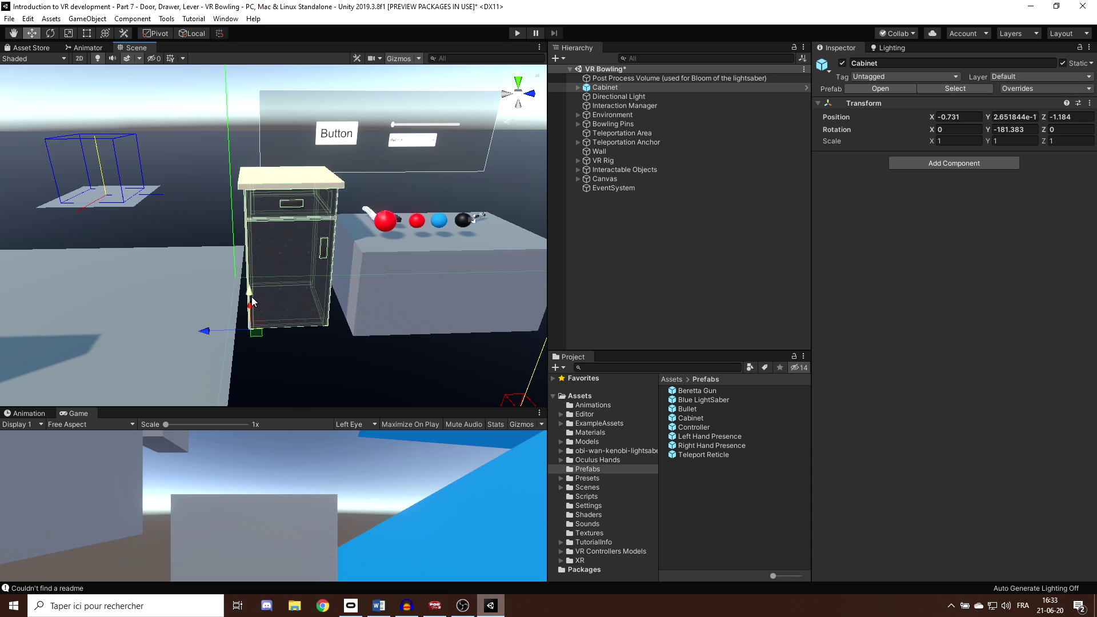
left_click(607, 87)
left_click_drag(607, 86, 606, 193)
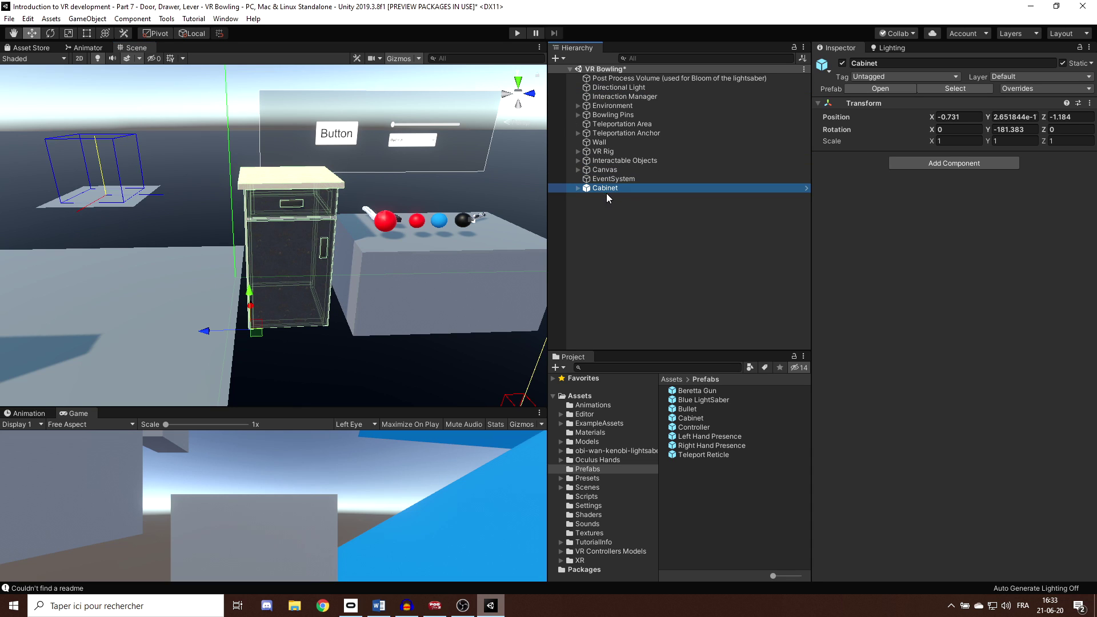
Expand the Cabinet and inspect its Left side, Back, Shelf and Top panels.
left_click(578, 187)
left_click(605, 197)
left_click(608, 206)
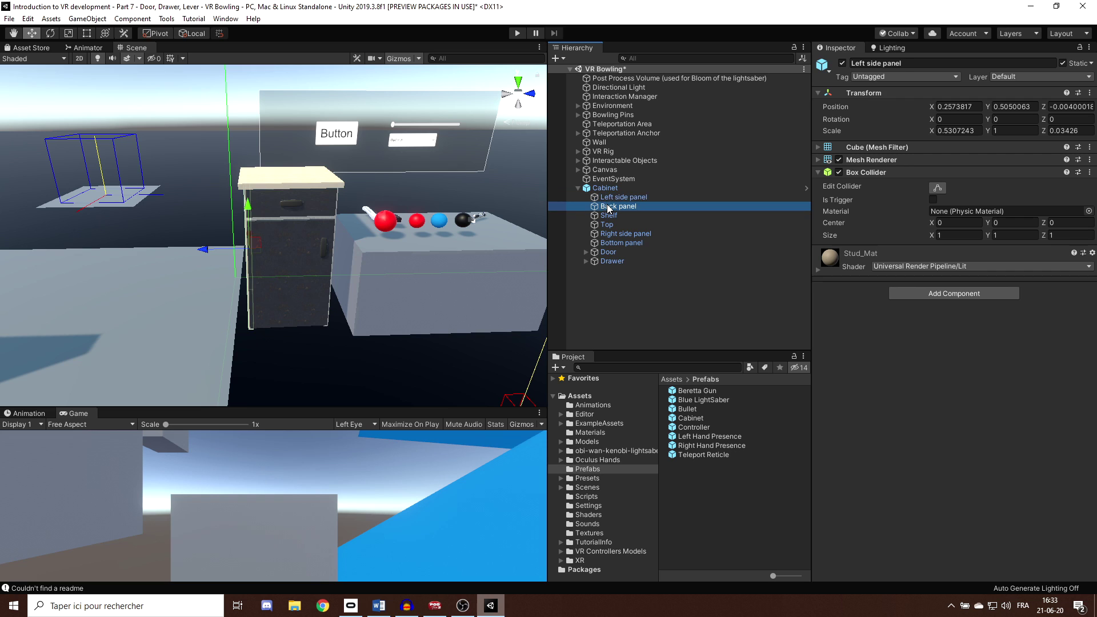
left_click(609, 215)
left_click(606, 225)
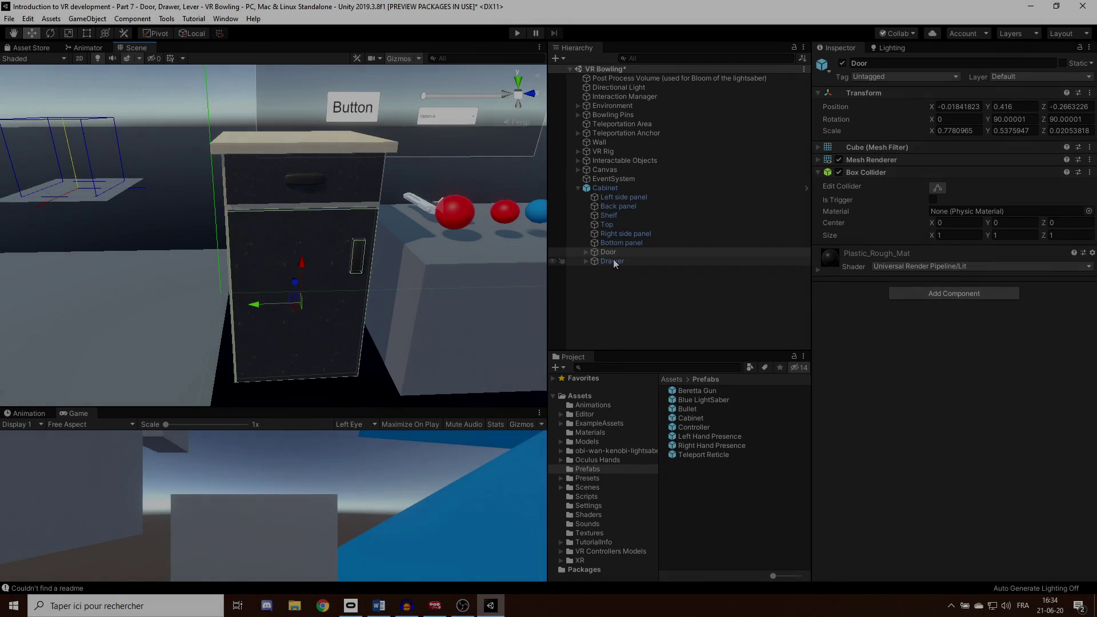
Test-slide the Drawer out of the cabinet and back, then clear the selection.
left_click(612, 261)
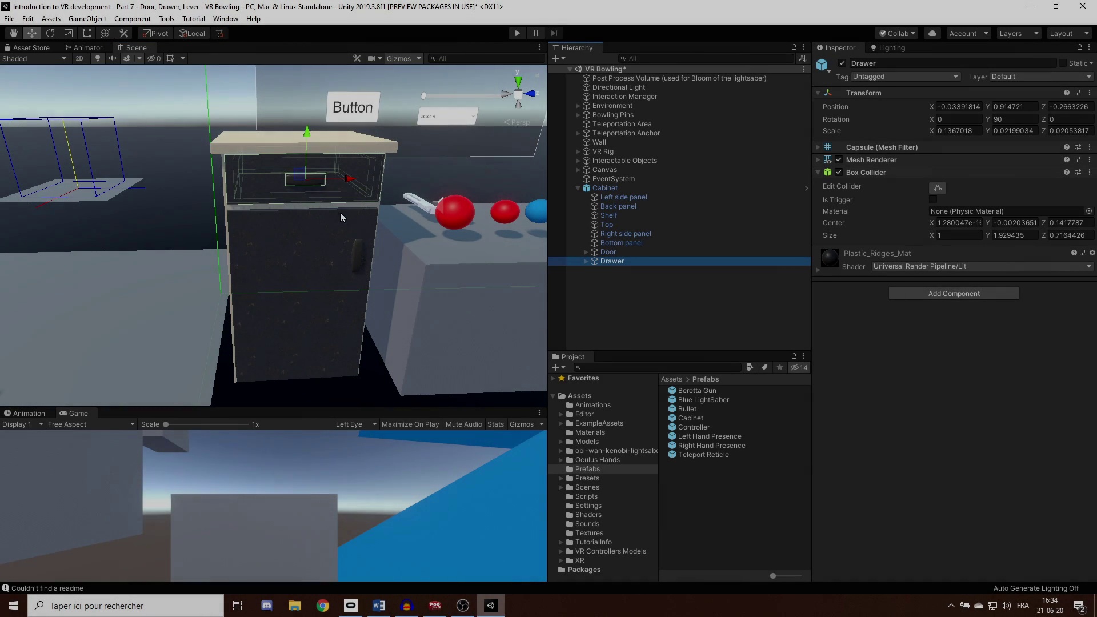
left_click_drag(348, 184, 343, 237)
left_click(605, 304)
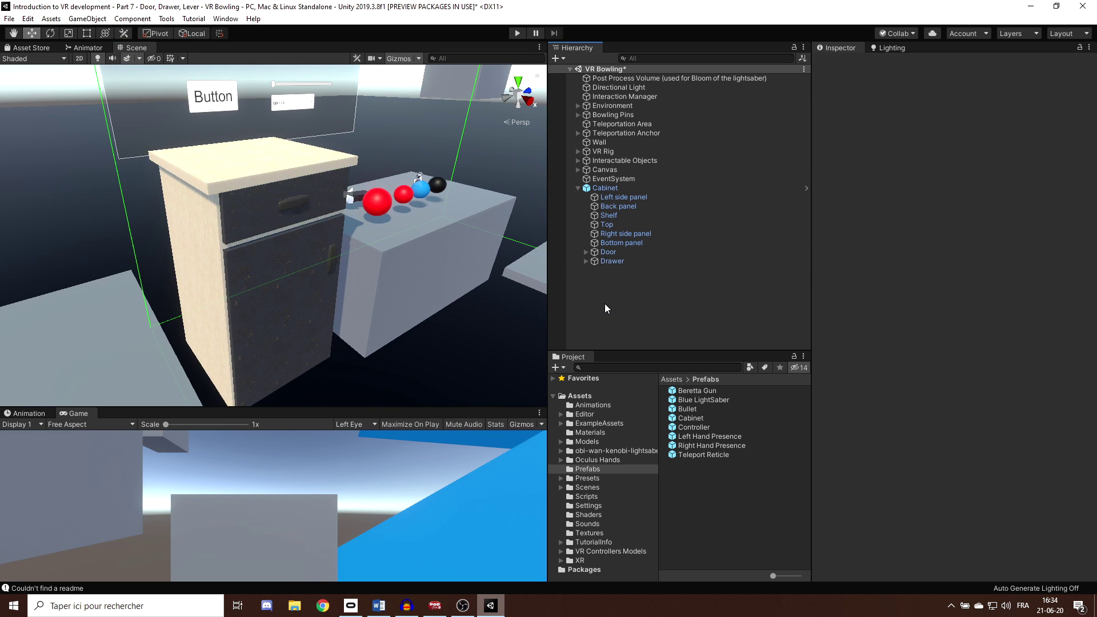
mouse_move(376, 321)
middle_mouse_down()
mouse_move(345, 330)
mouse_move(355, 316)
middle_mouse_up()
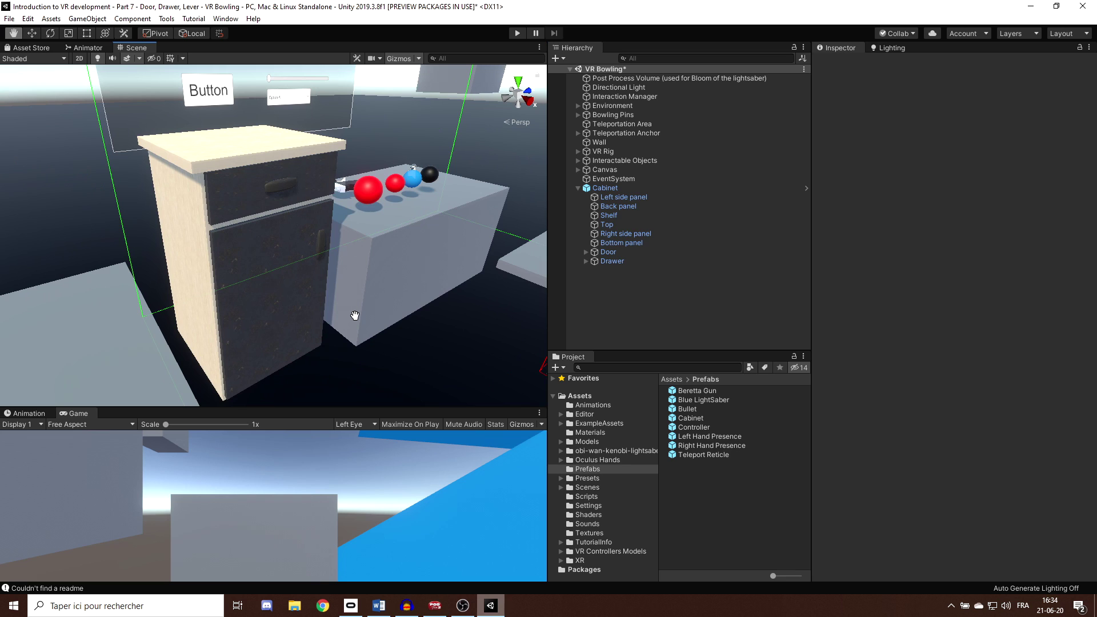
Add an XR Grab Interactable, with its Rigidbody, to the Door.
left_click(606, 252)
middle_click_drag(400, 240, 338, 226)
scroll(337, 231, "down", 4)
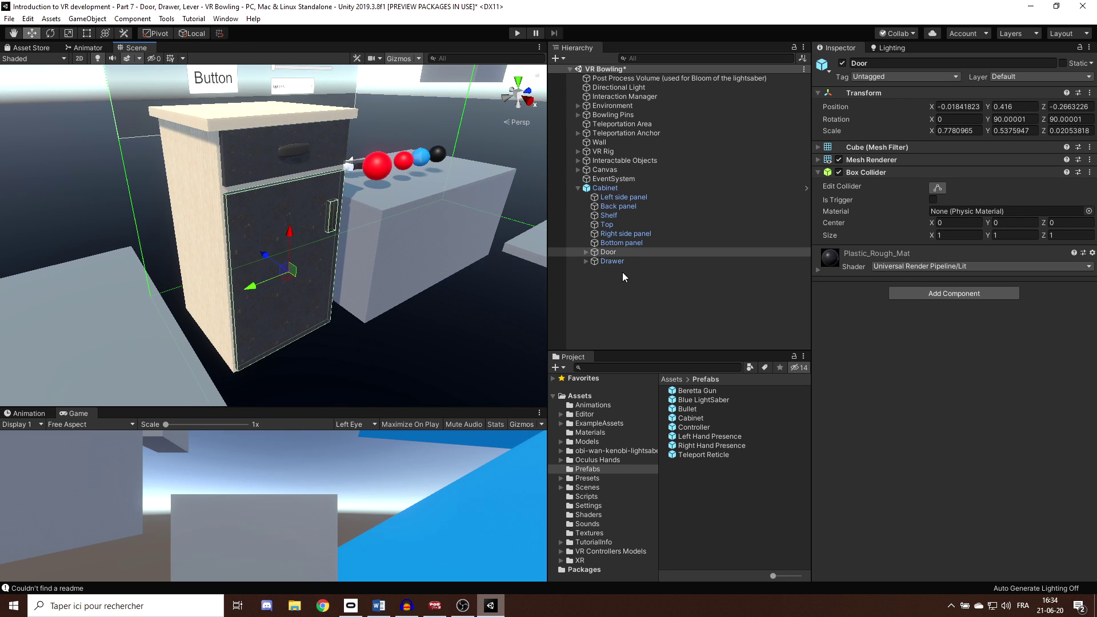
left_click(913, 293)
type("XR")
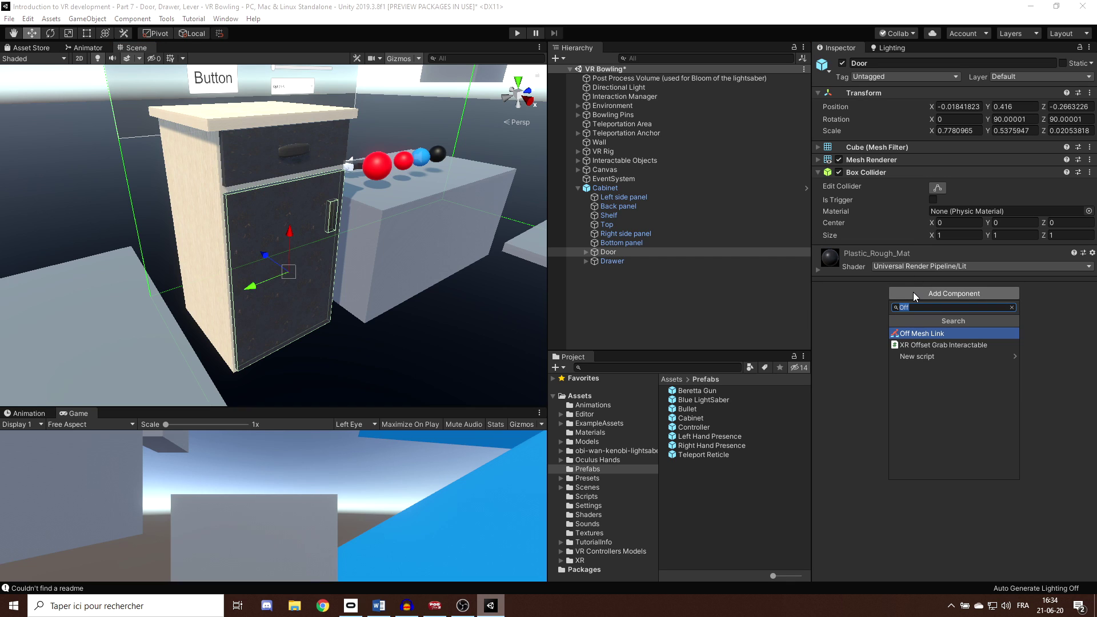
type(" Grab")
key("Return")
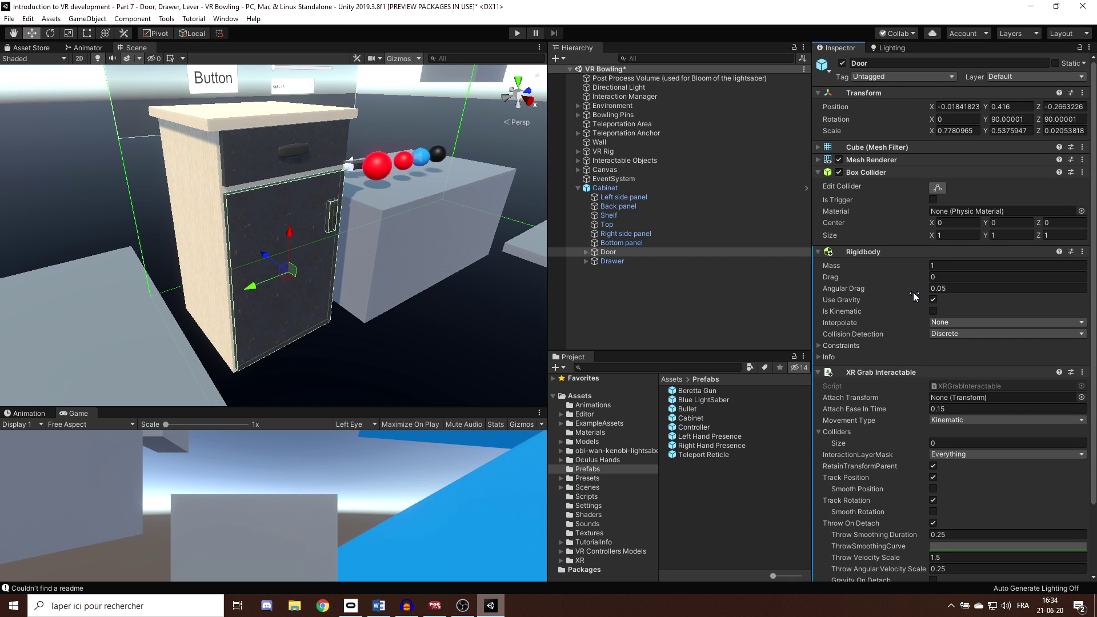
scroll(914, 296, "down", 3)
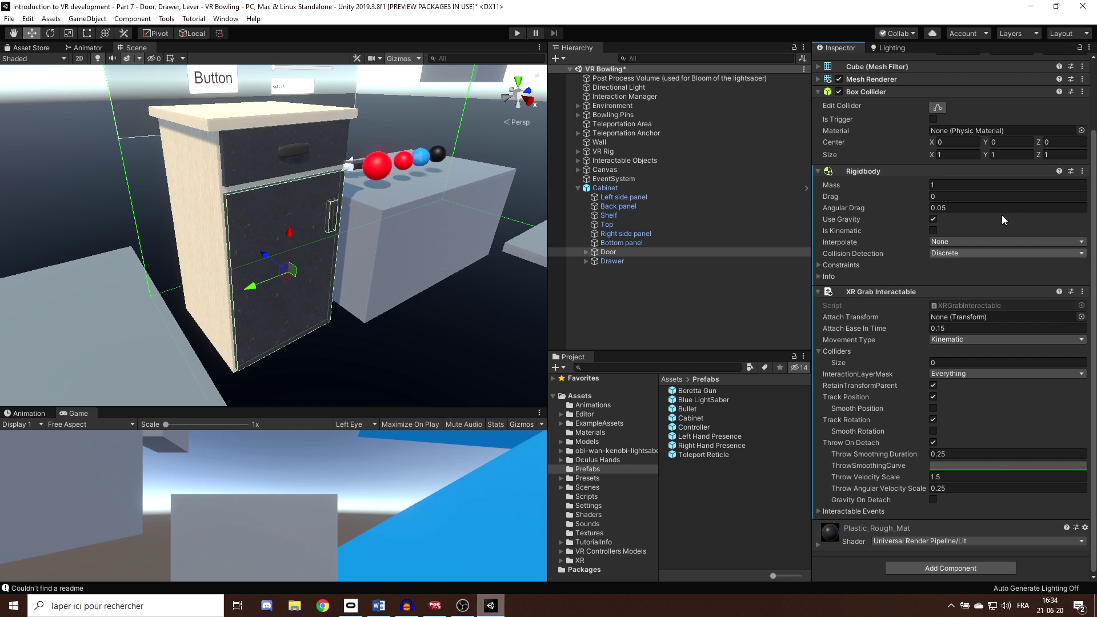
Set the Door handle's box collider as the grab interactable's only collider.
left_click(584, 252)
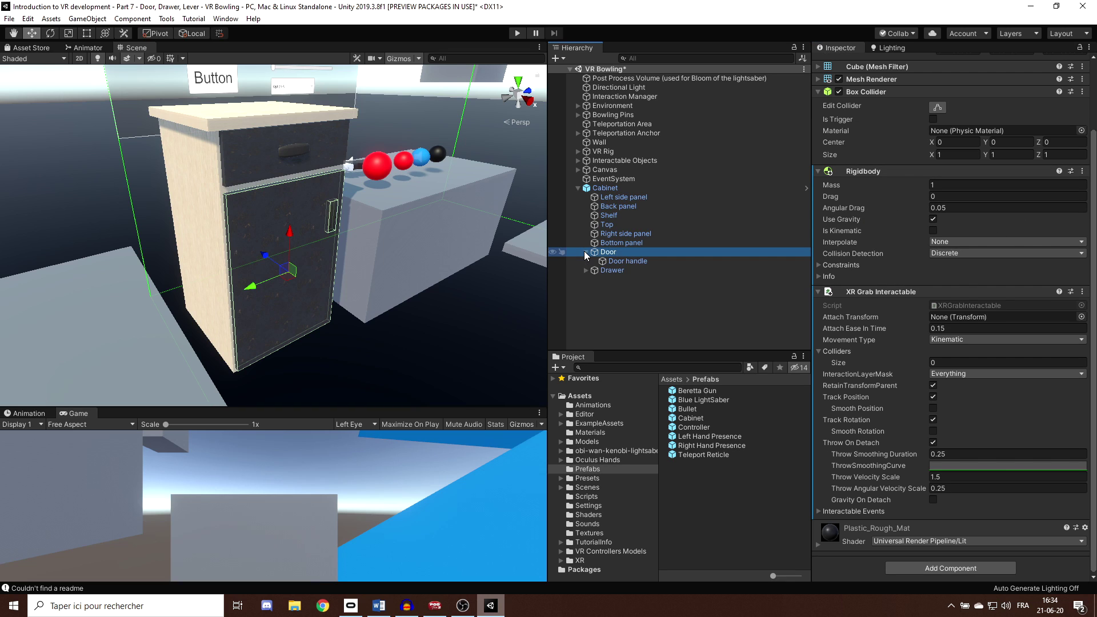
left_click(628, 261)
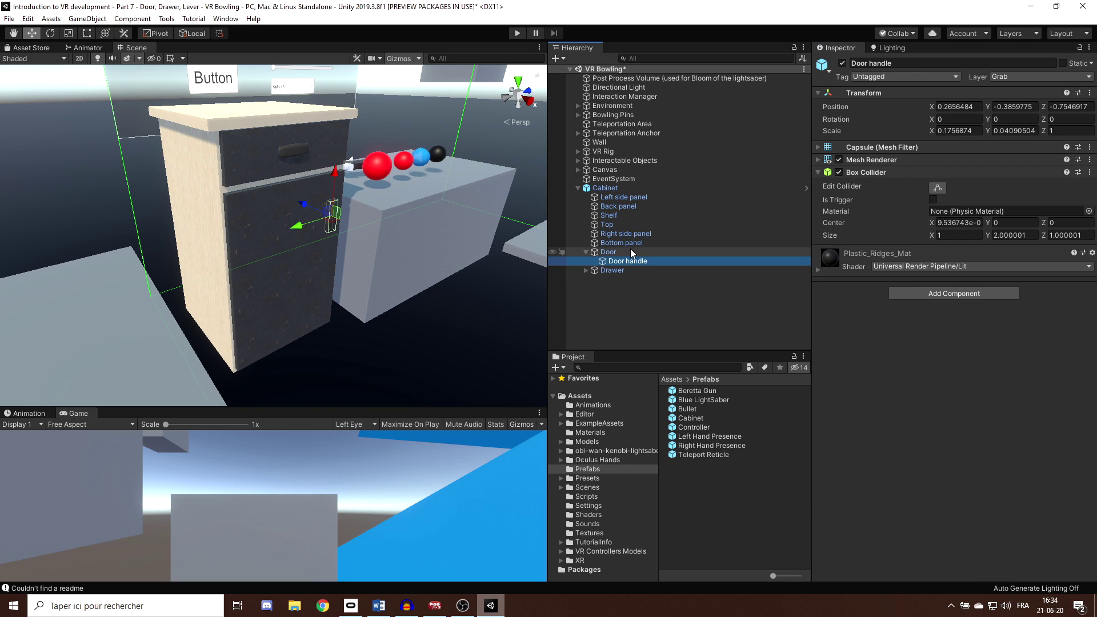
key("f")
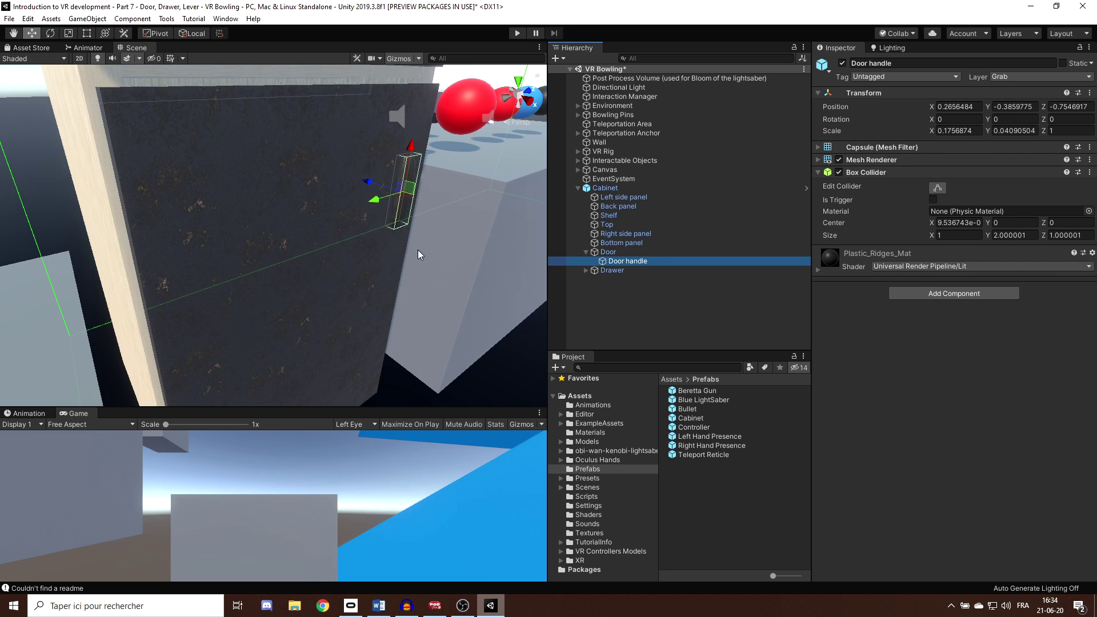
left_click_drag(619, 251, 796, 370)
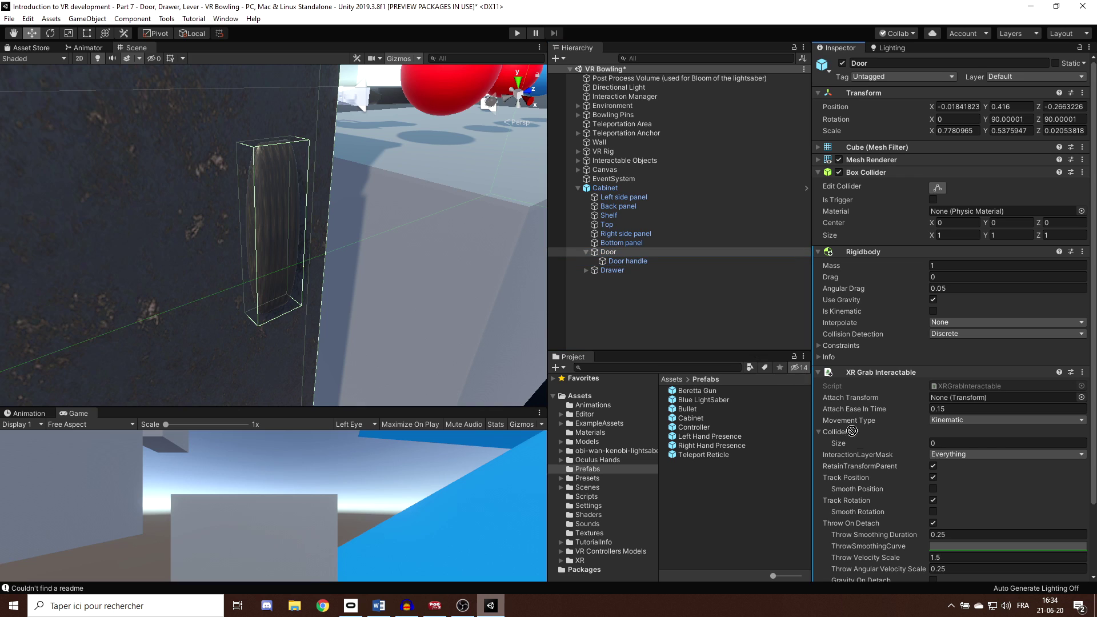
left_click_drag(852, 431, 850, 435)
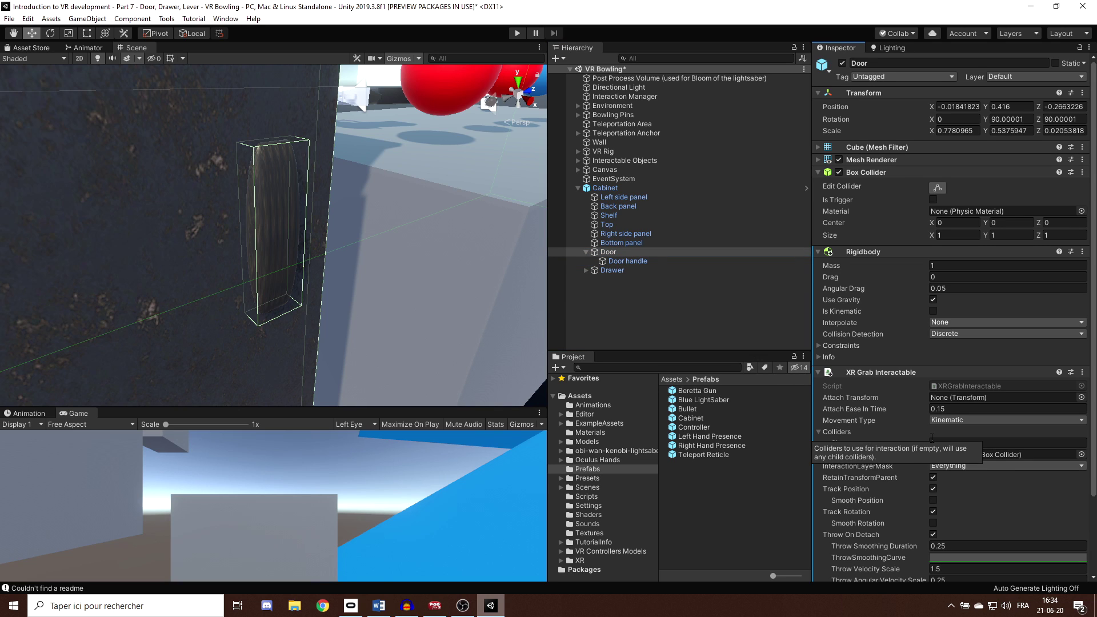
scroll(886, 457, "down", 4)
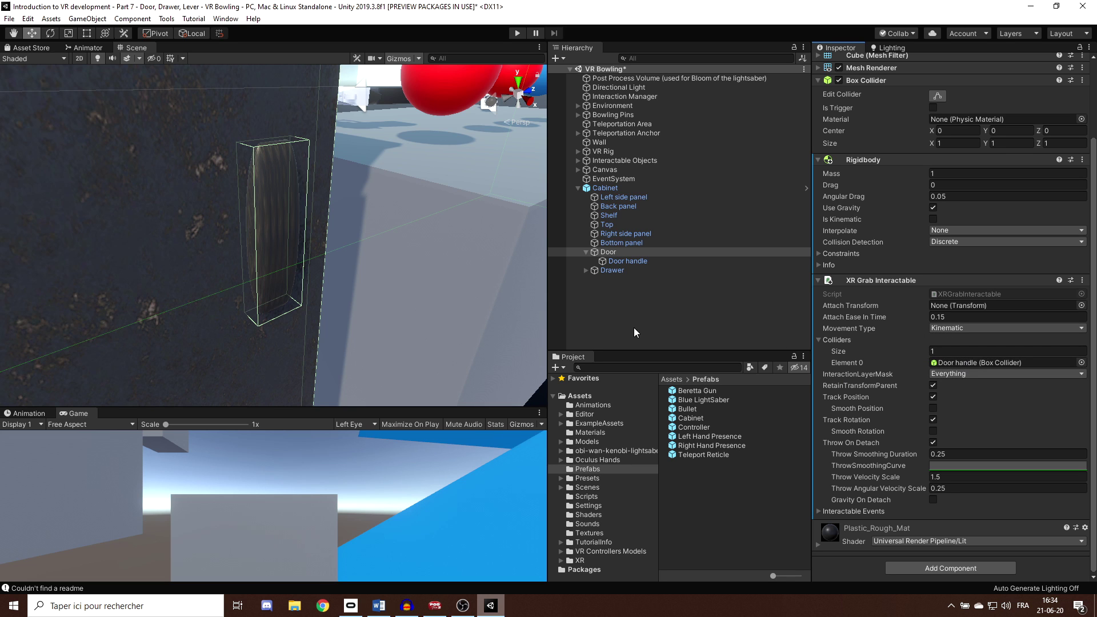
scroll(375, 255, "down", 5)
middle_click_drag(376, 255, 311, 249)
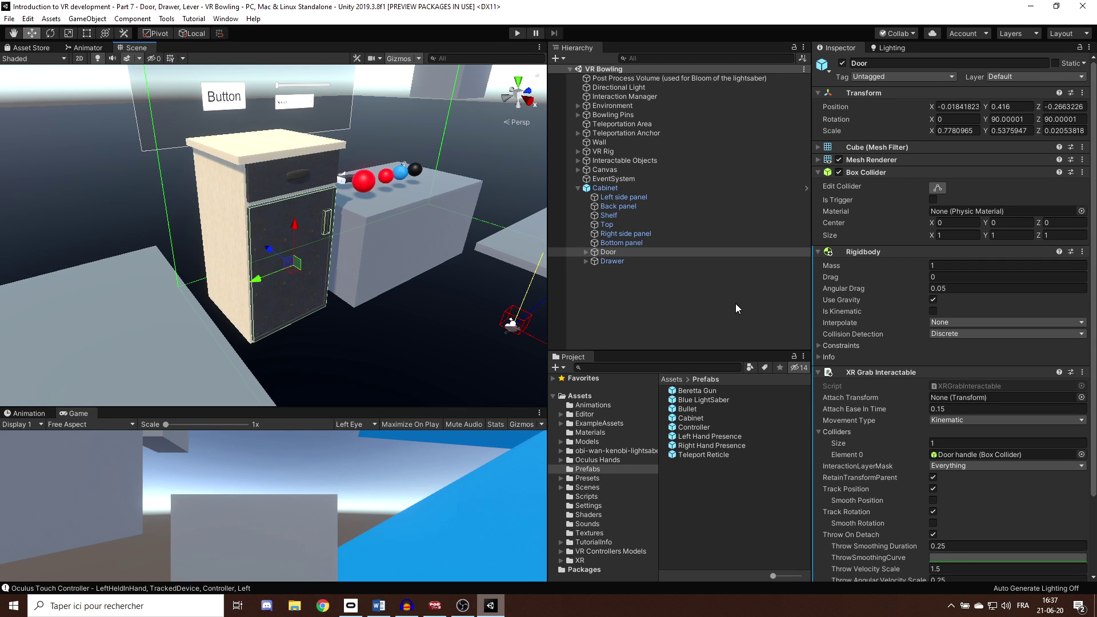
Create user layer 11 'Grab Ignore Ray' and put the Door on it.
left_click(1014, 78)
left_click(1016, 195)
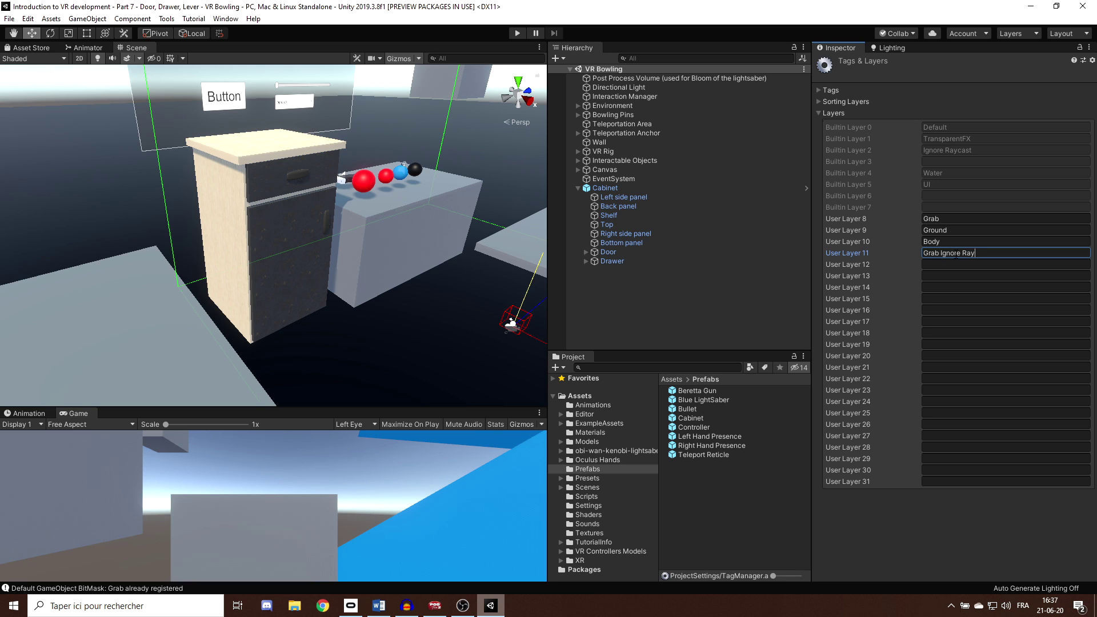
left_click(613, 254)
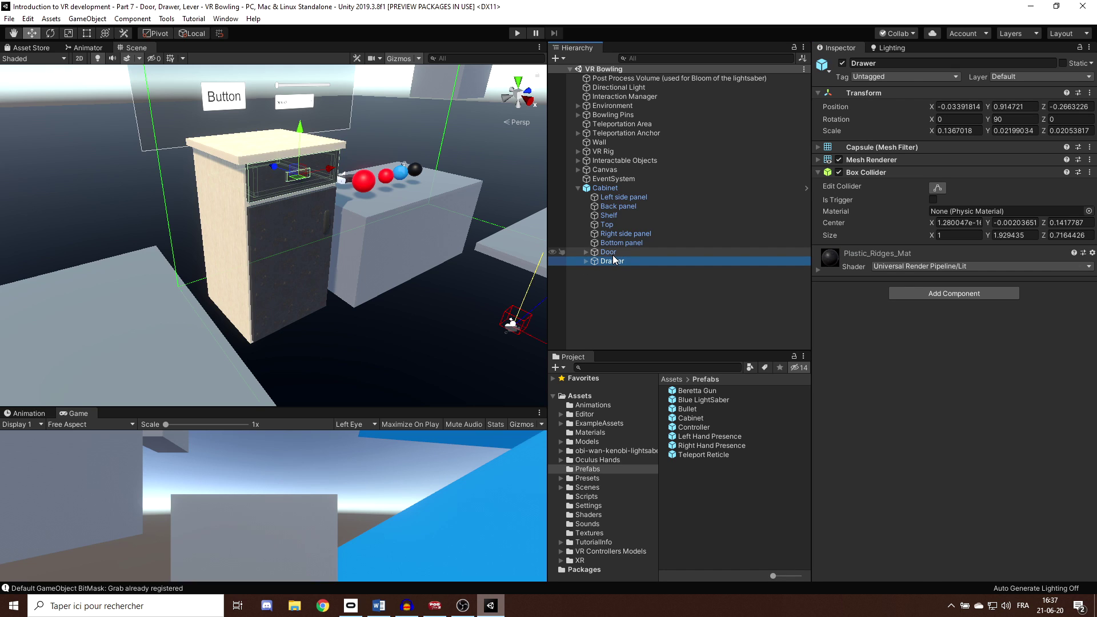
left_click(1015, 80)
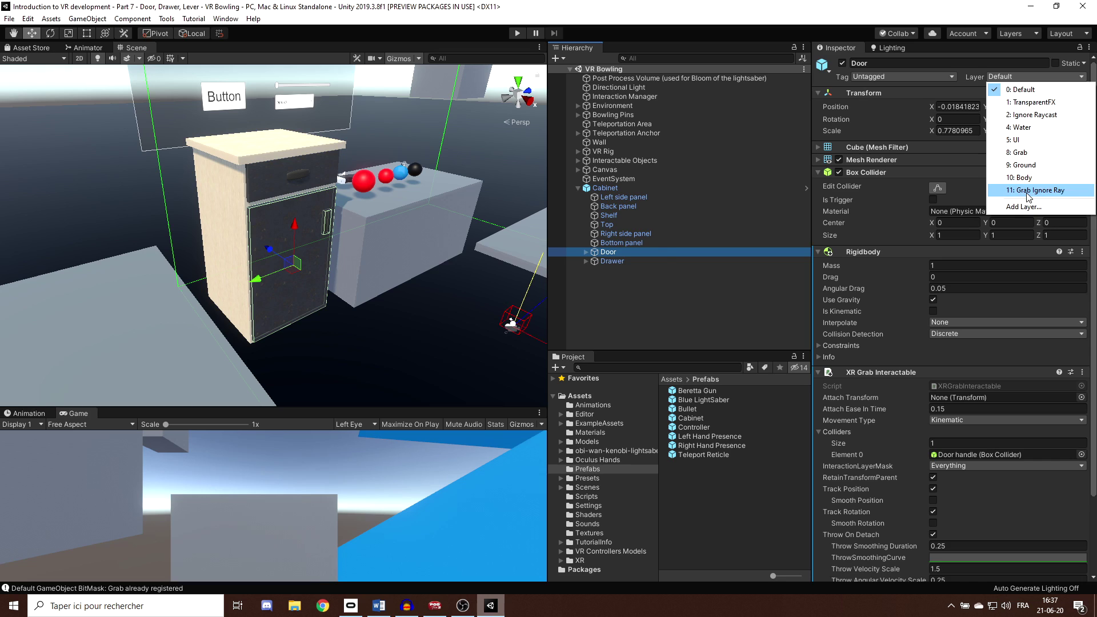
left_click(1028, 191)
left_click(504, 326)
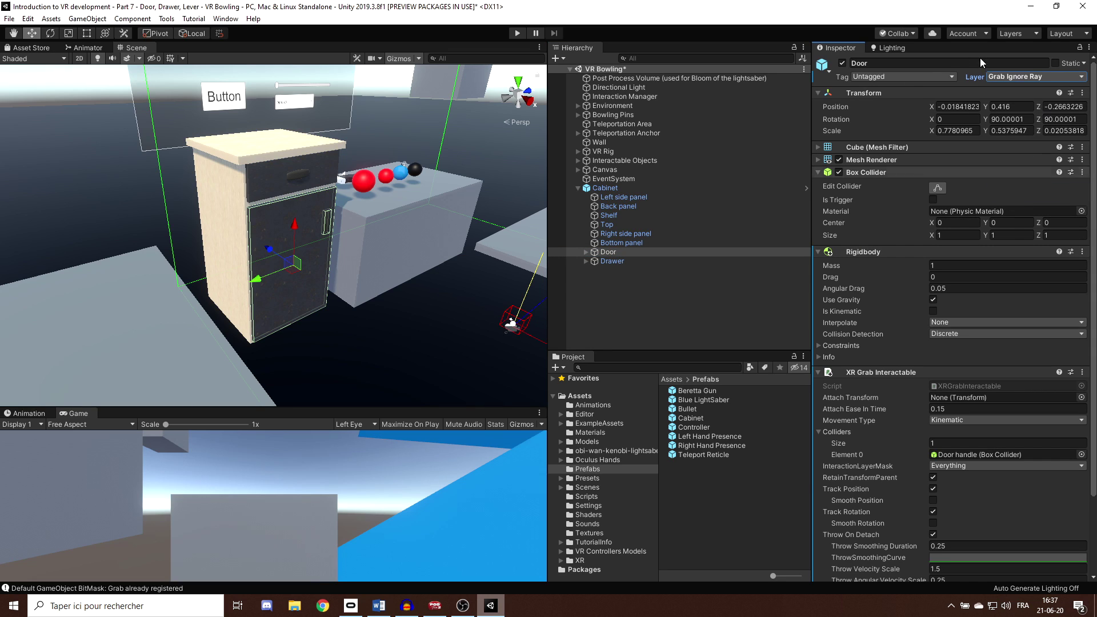
Put the Drawer on the Grab Ignore Ray layer as well.
left_click(617, 262)
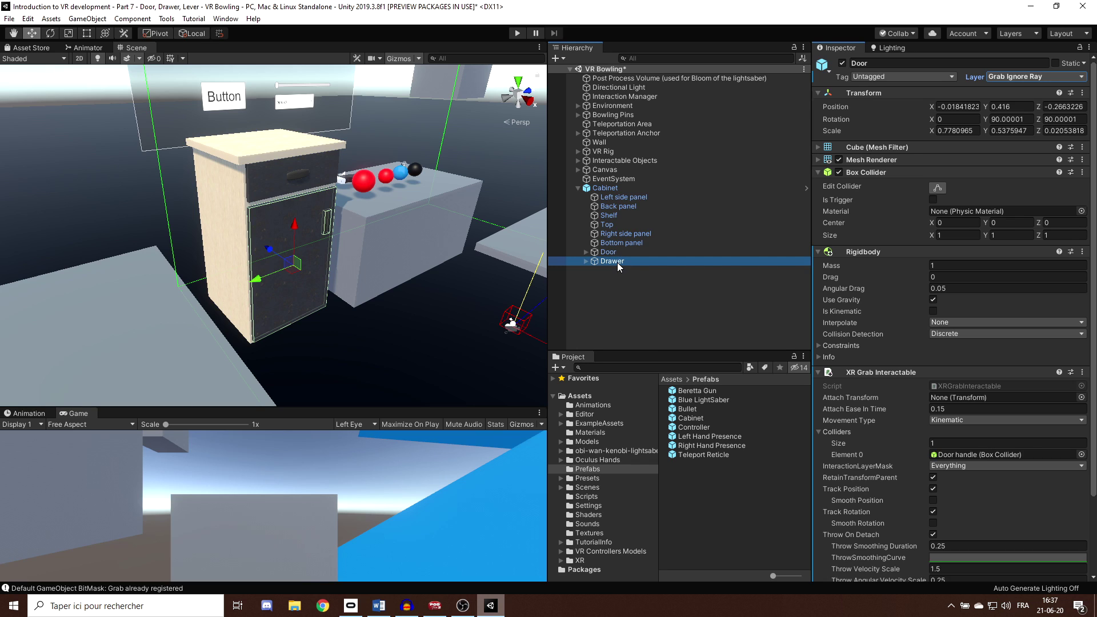
left_click(1009, 81)
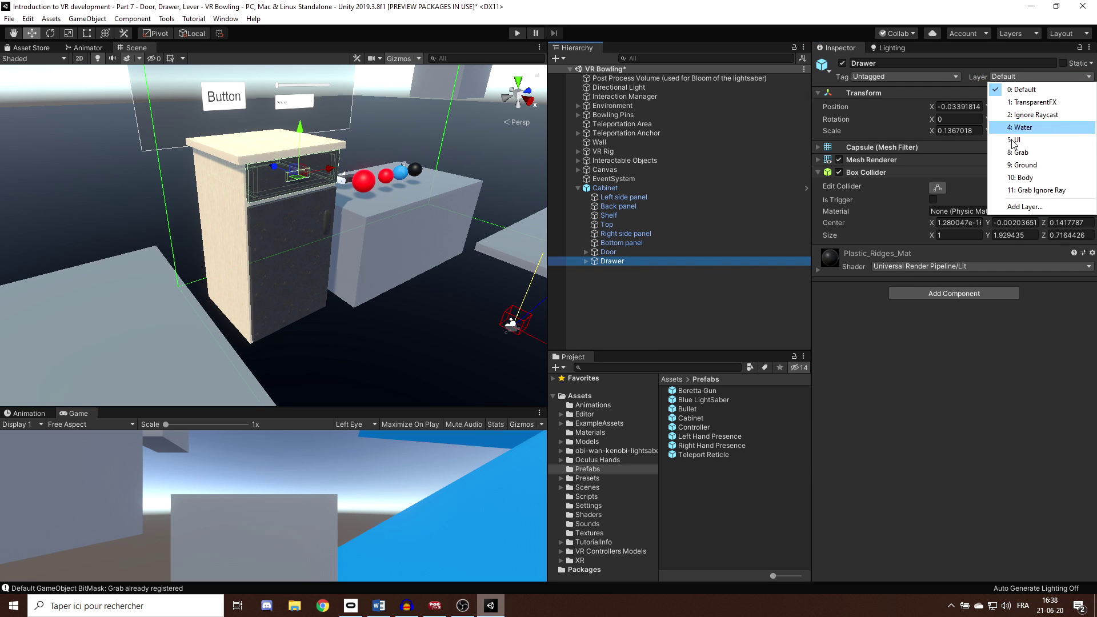
left_click(1026, 189)
left_click(505, 325)
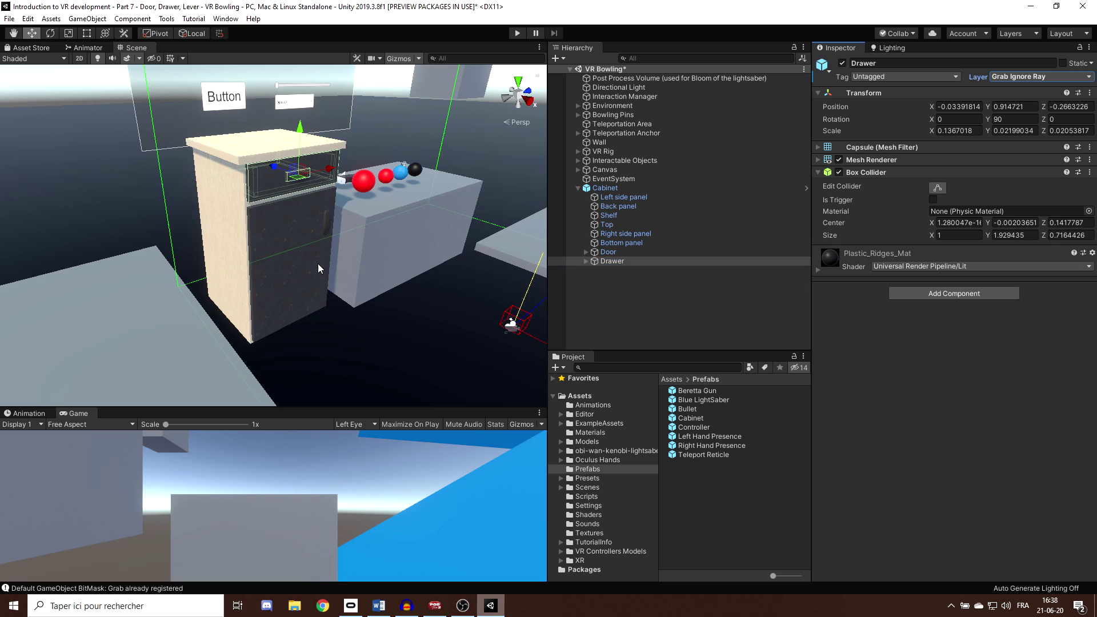
key("Up")
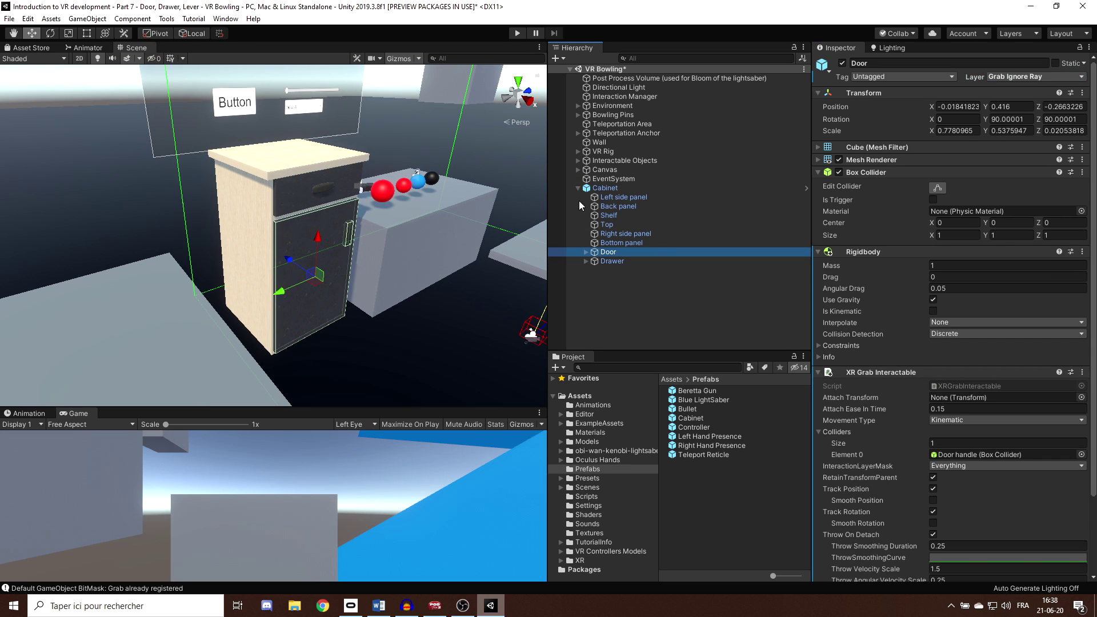
Select the Right and Left Ray Interactors under VR Rig > Camera Offset and check their Raycast Mask.
left_click(577, 152)
left_click(584, 161)
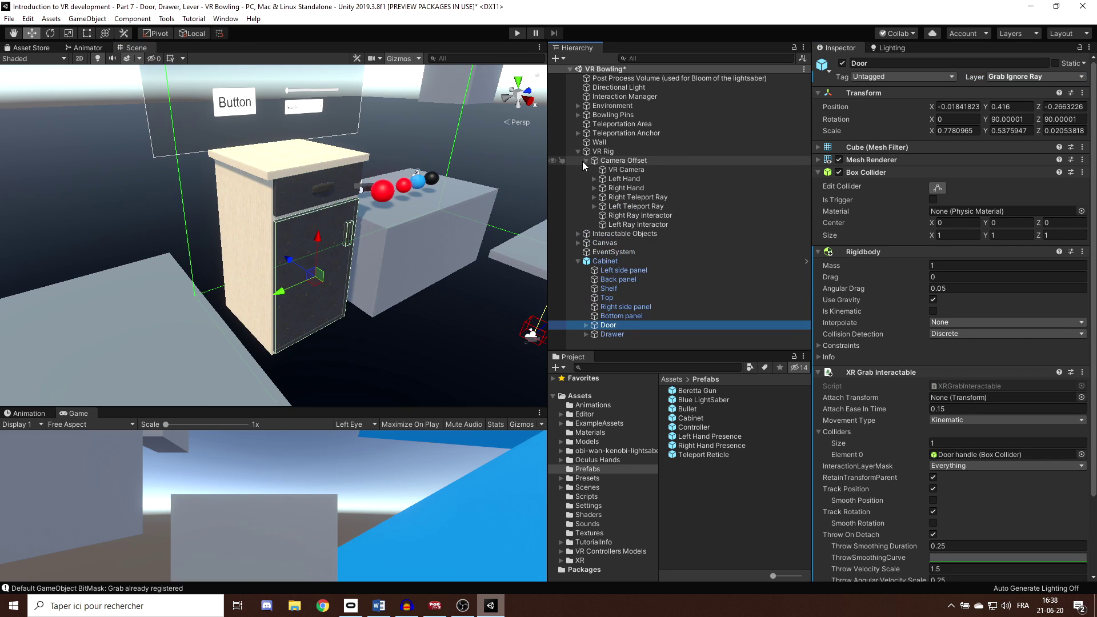
left_click(638, 216)
left_click(640, 224, "shift")
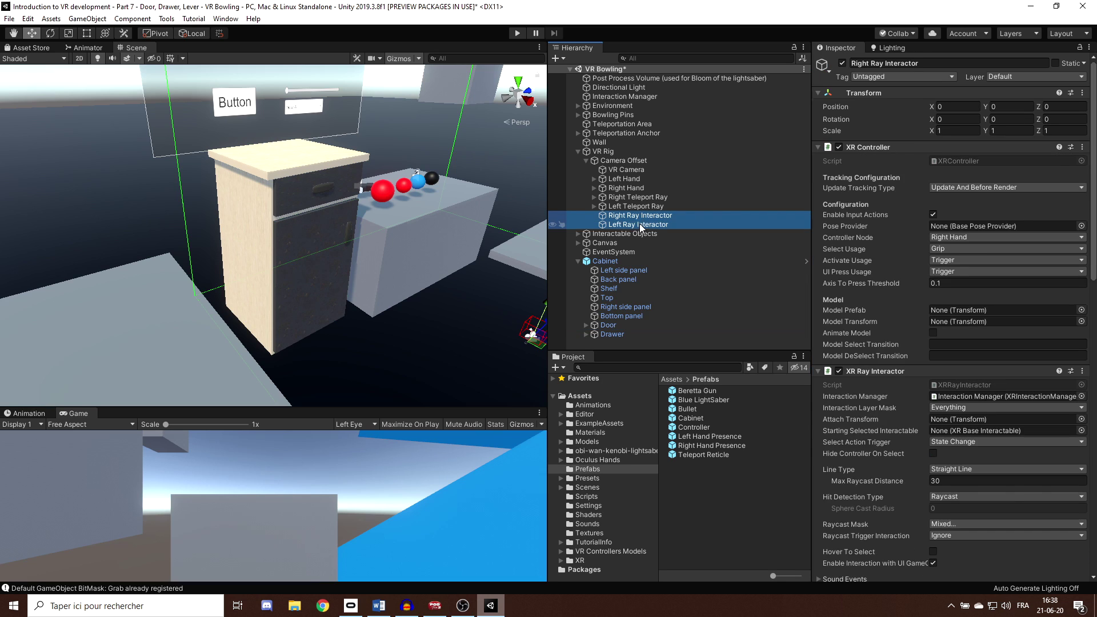
scroll(957, 315, "down", 3)
left_click(961, 222)
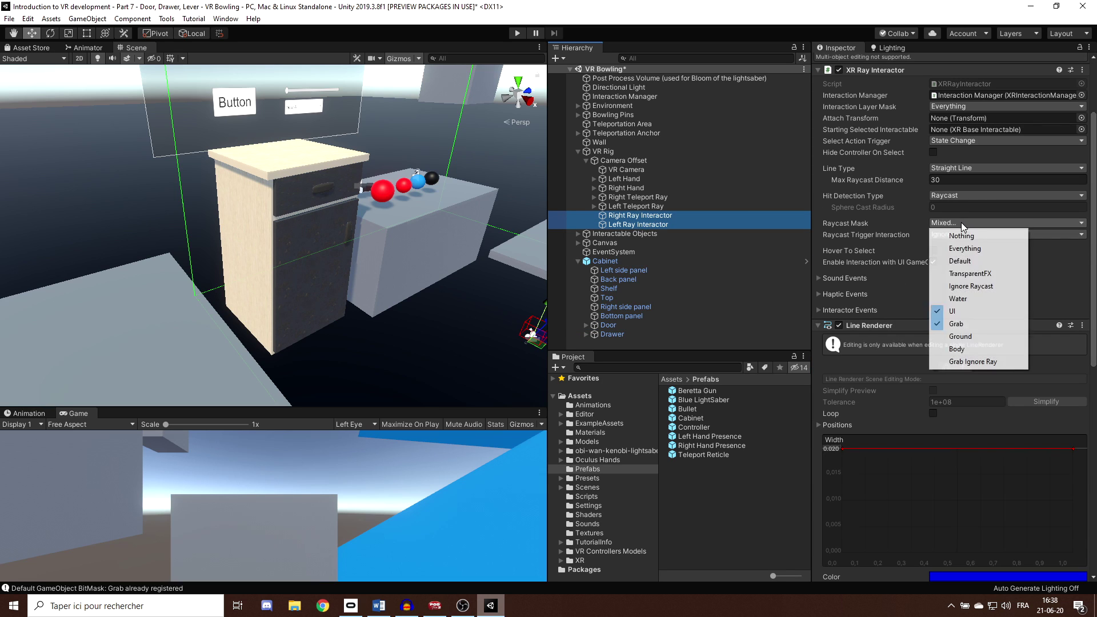
left_click(645, 217)
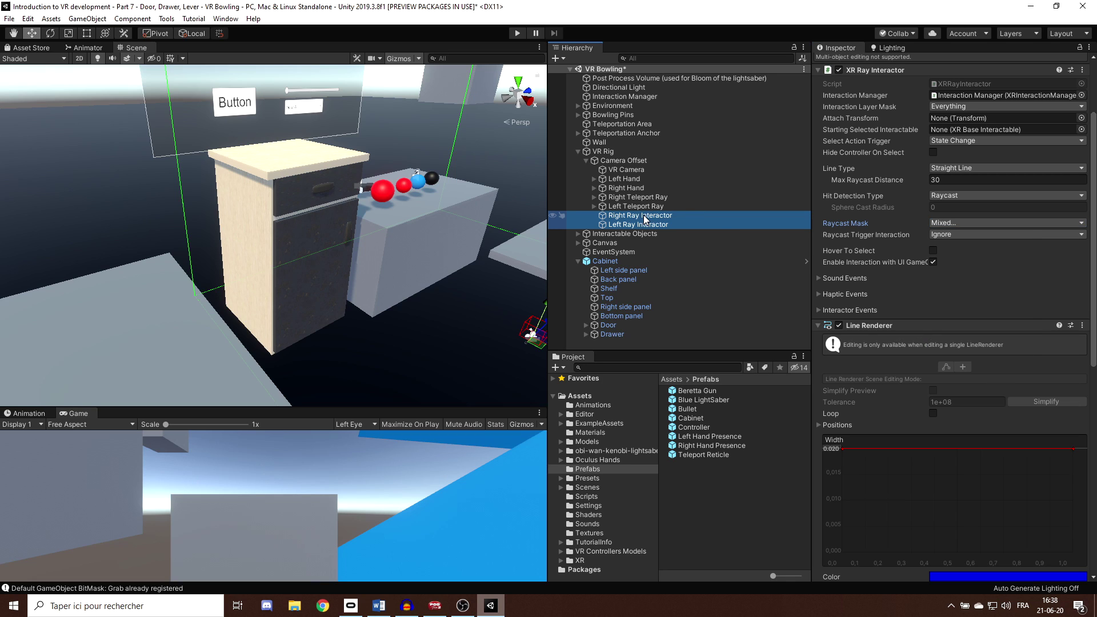
left_click(28, 18)
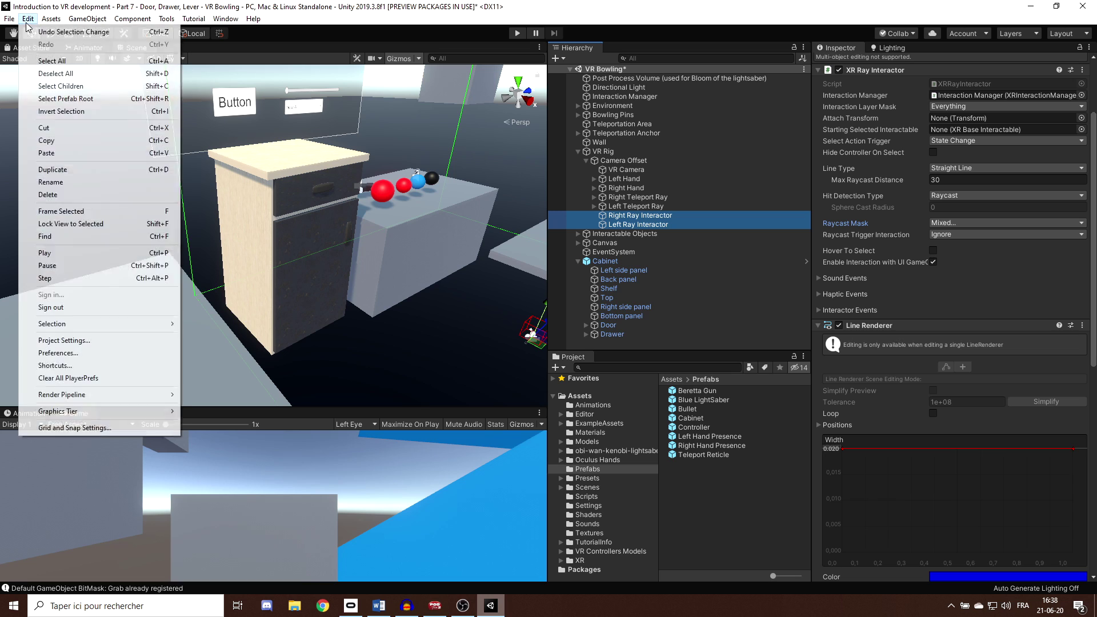
In Physics settings, untick Grab Ignore Ray vs Grab Ignore Ray in the Layer Collision Matrix.
left_click(69, 340)
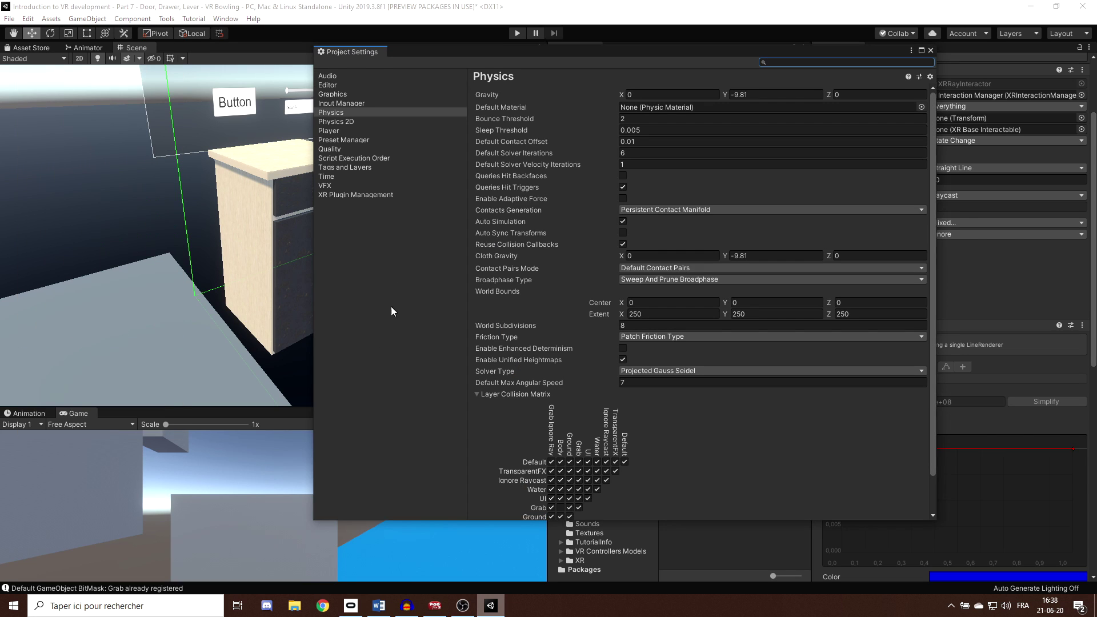
scroll(584, 396, "down", 3)
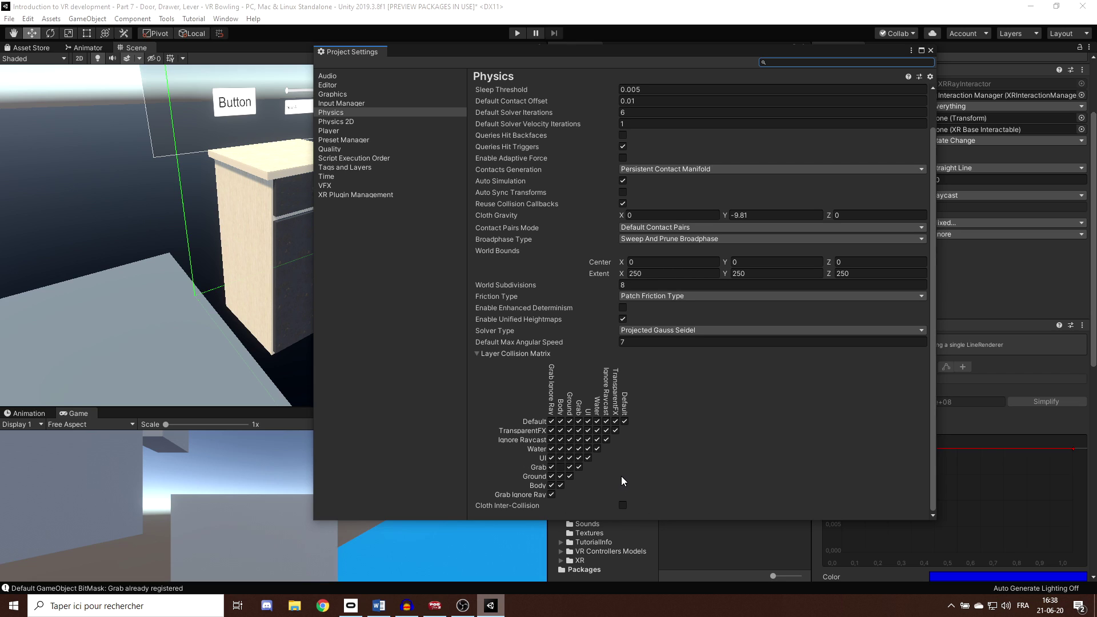
left_click(552, 494)
left_click(930, 50)
Run Play mode to test grabbing and swinging the cabinet door.
left_click(517, 33)
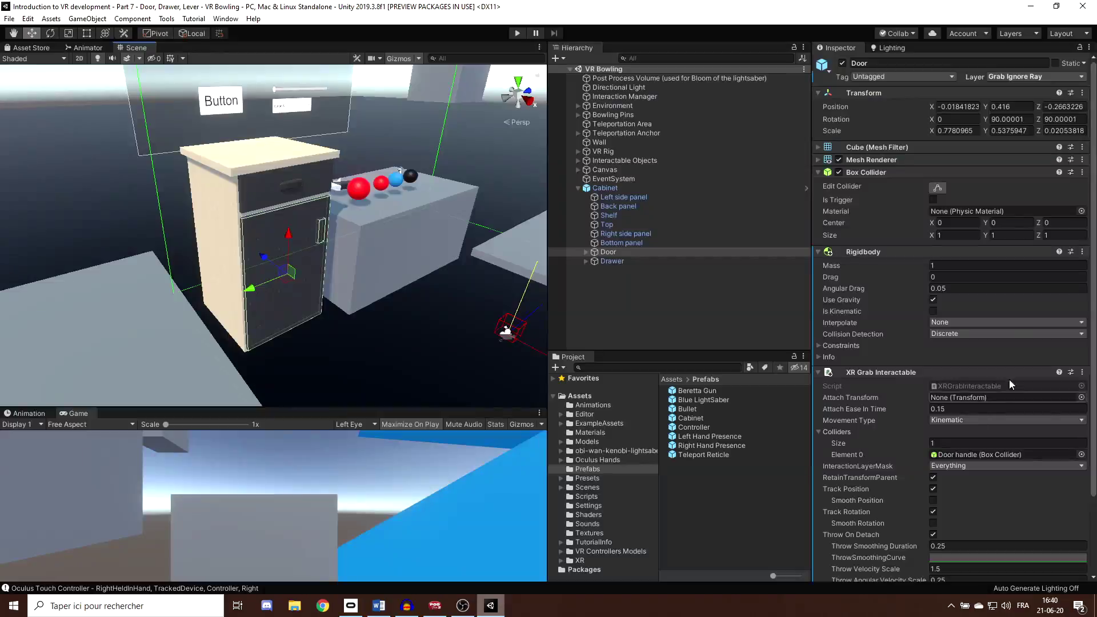
scroll(975, 323, "down", 4)
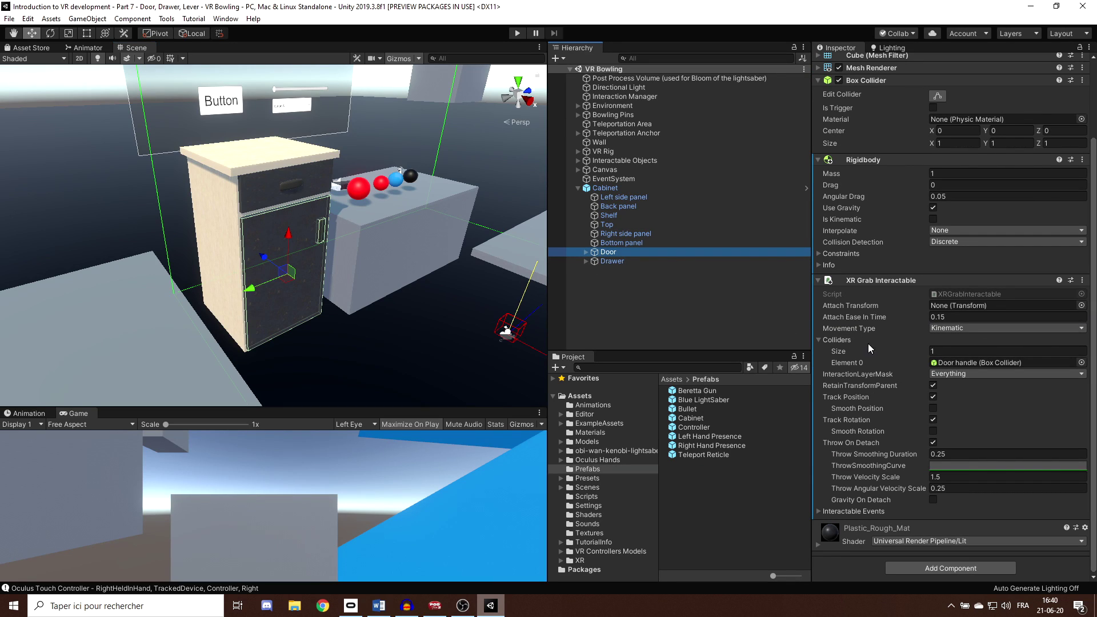
Change the Door's XR Grab Interactable Movement Type from Kinematic to Velocity Tracking.
left_click(965, 332)
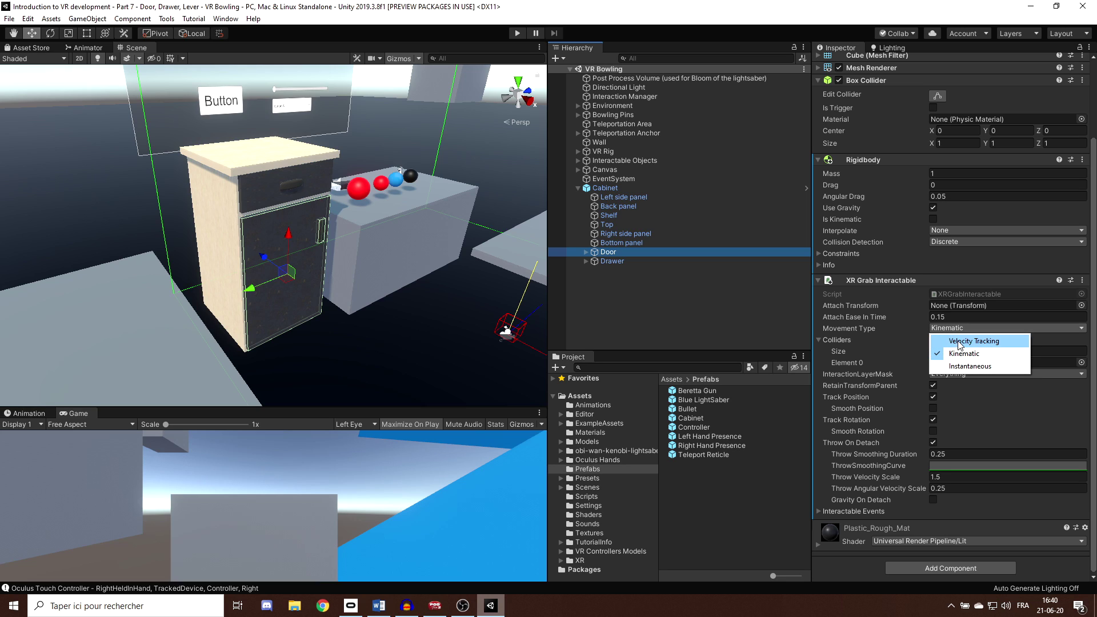
left_click(962, 342)
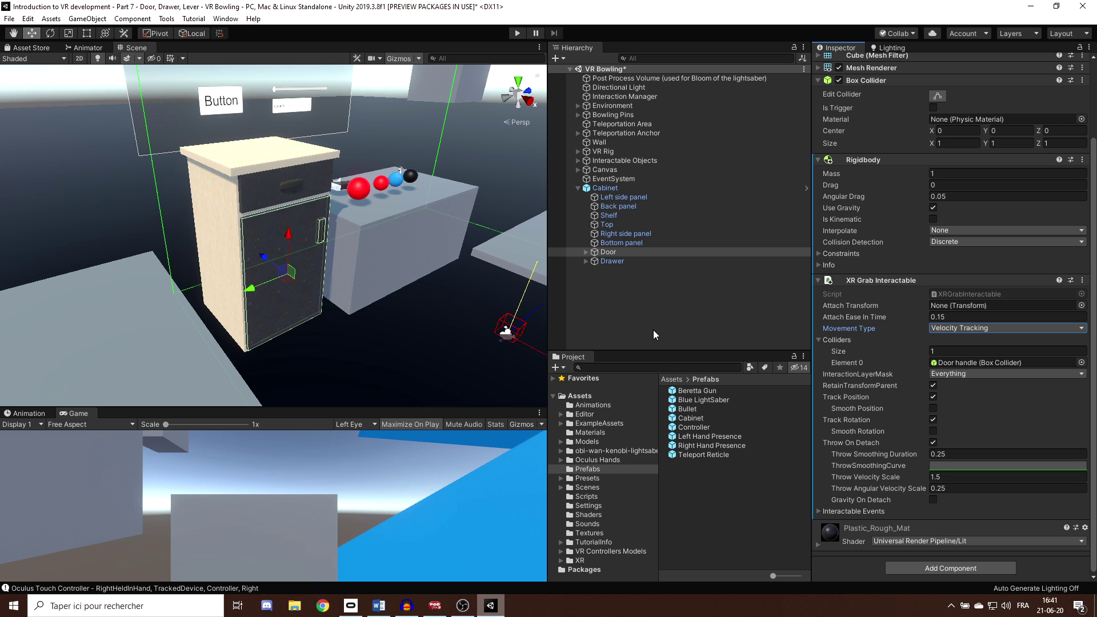
scroll(417, 310, "up", 1)
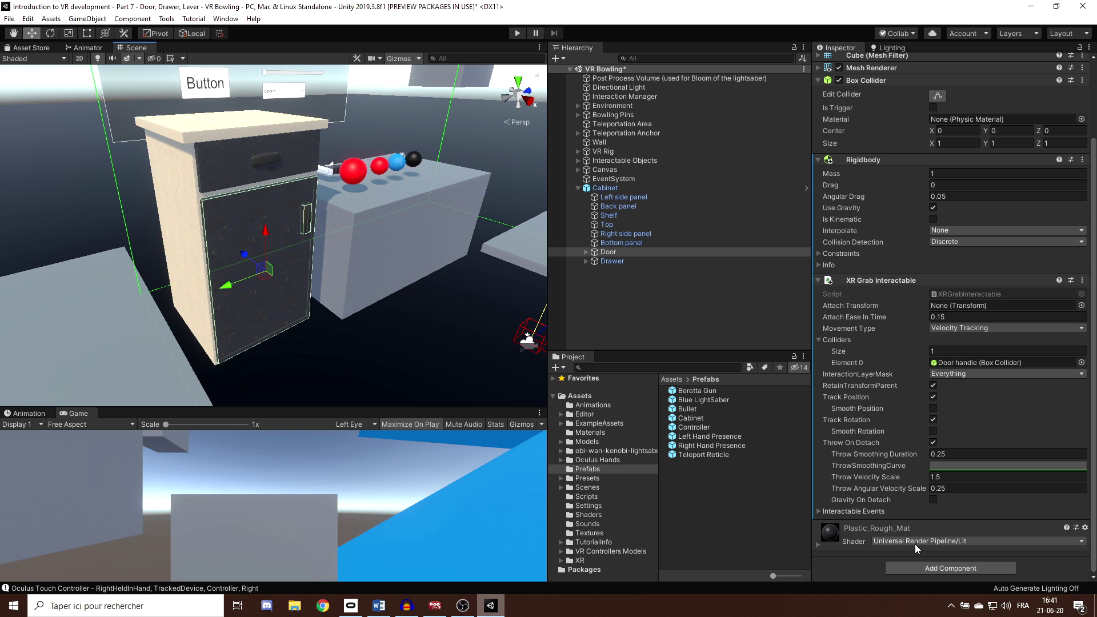
Add a Hinge Joint component to the Door by searching 'hinge'.
left_click(919, 567)
type("hinge")
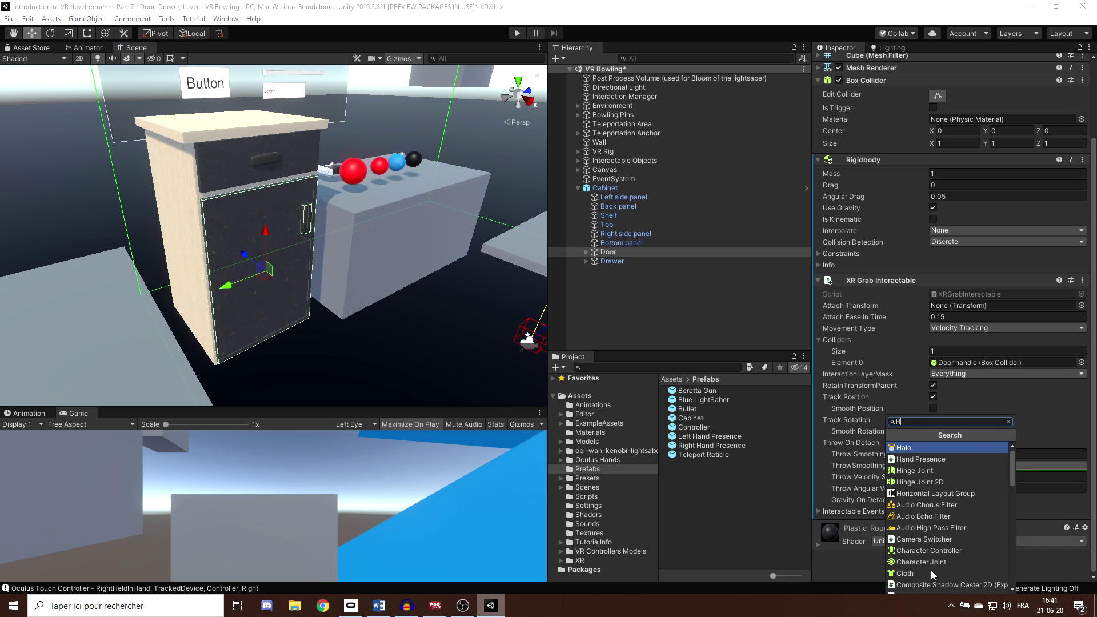
key("Return")
scroll(975, 482, "down", 4)
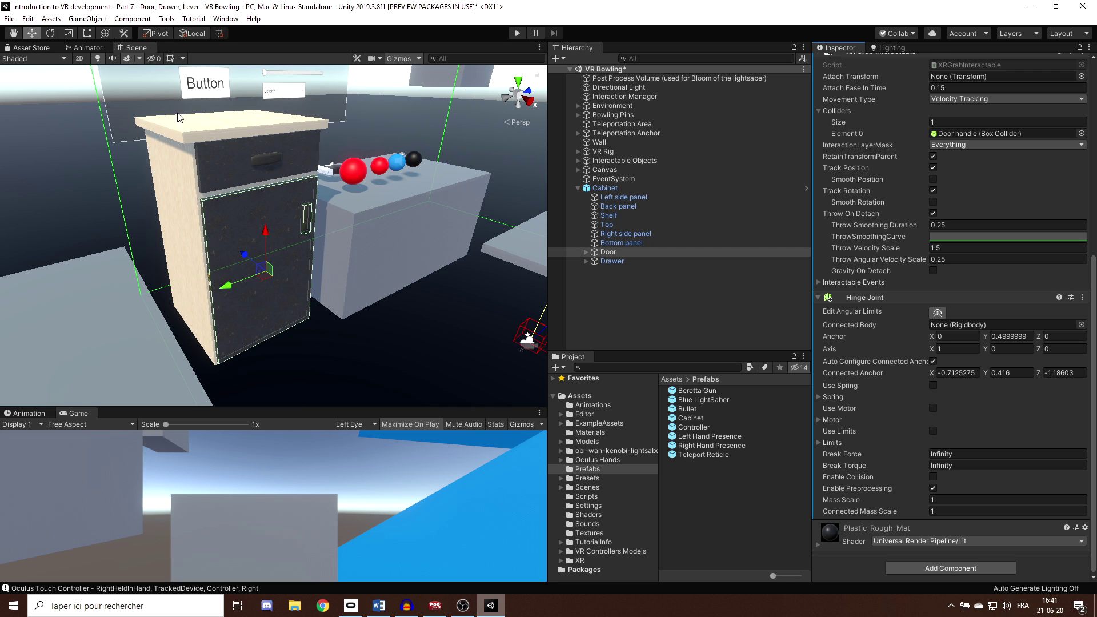
scroll(233, 258, "up", 3)
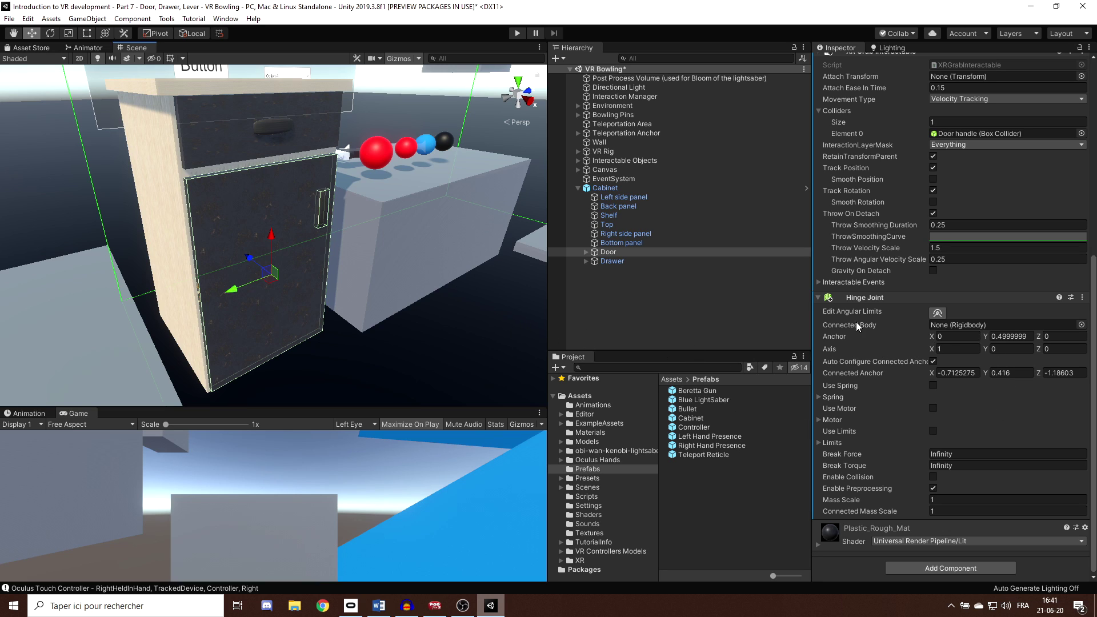
Show the hinge's angular limits gizmo and frame the cabinet door in the Scene view.
left_click(935, 314)
scroll(297, 230, "up", 6)
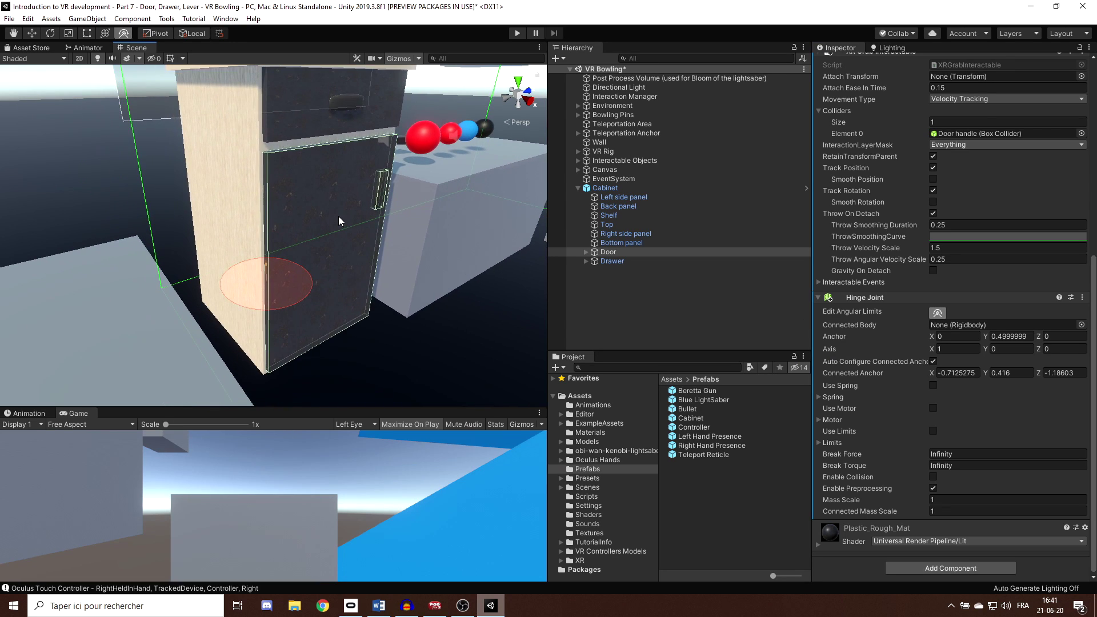
middle_click_drag(317, 238, 302, 212)
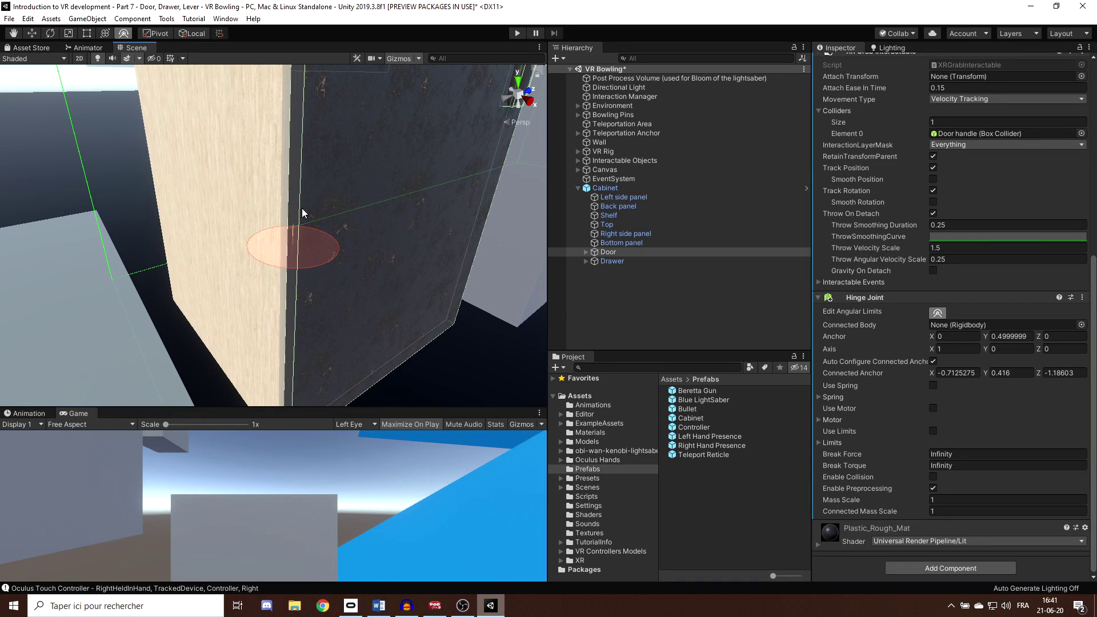
scroll(319, 223, "down", 5)
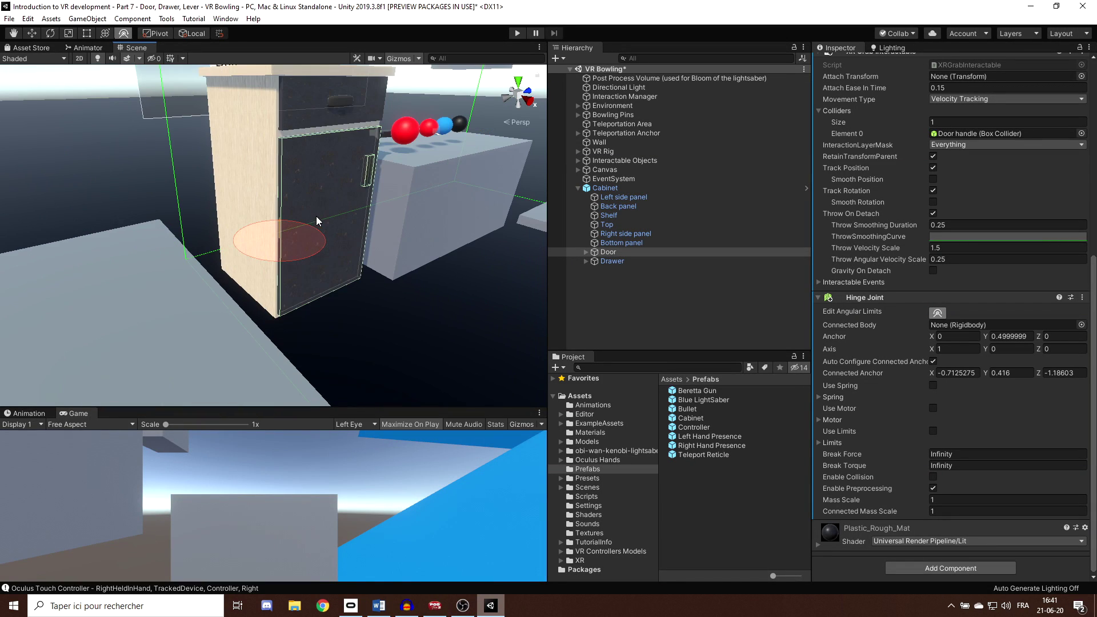
middle_click_drag(320, 158, 315, 188)
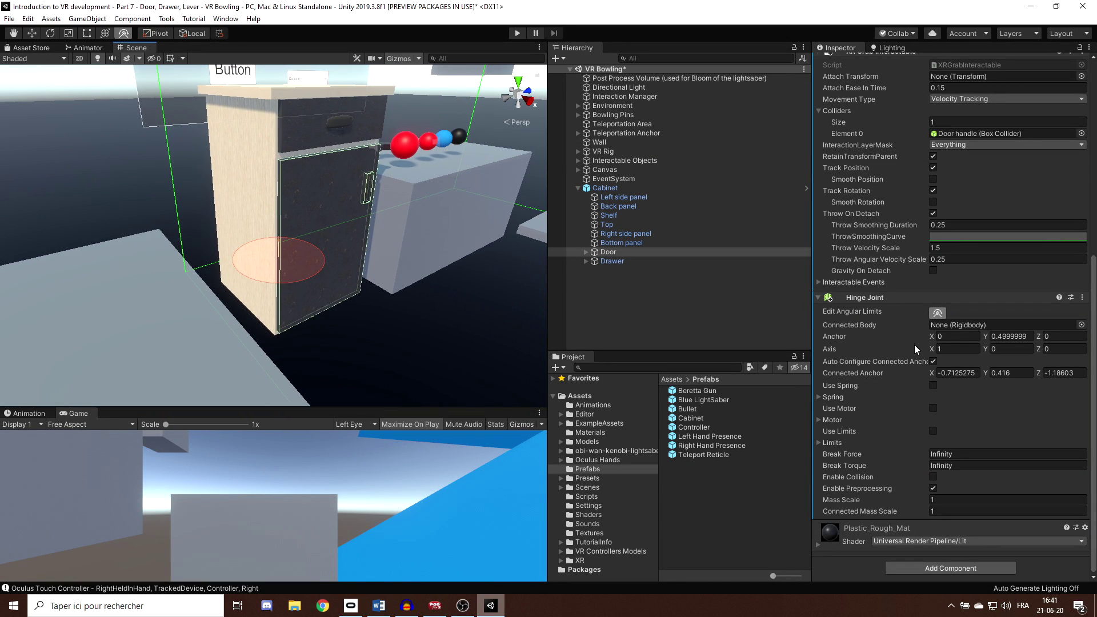
Try hinge anchor Y values of -0.23 and -0.15, then undo back to the original height.
left_click(1011, 336)
type("-0.23")
key("Return")
type("-0.15")
key("Return")
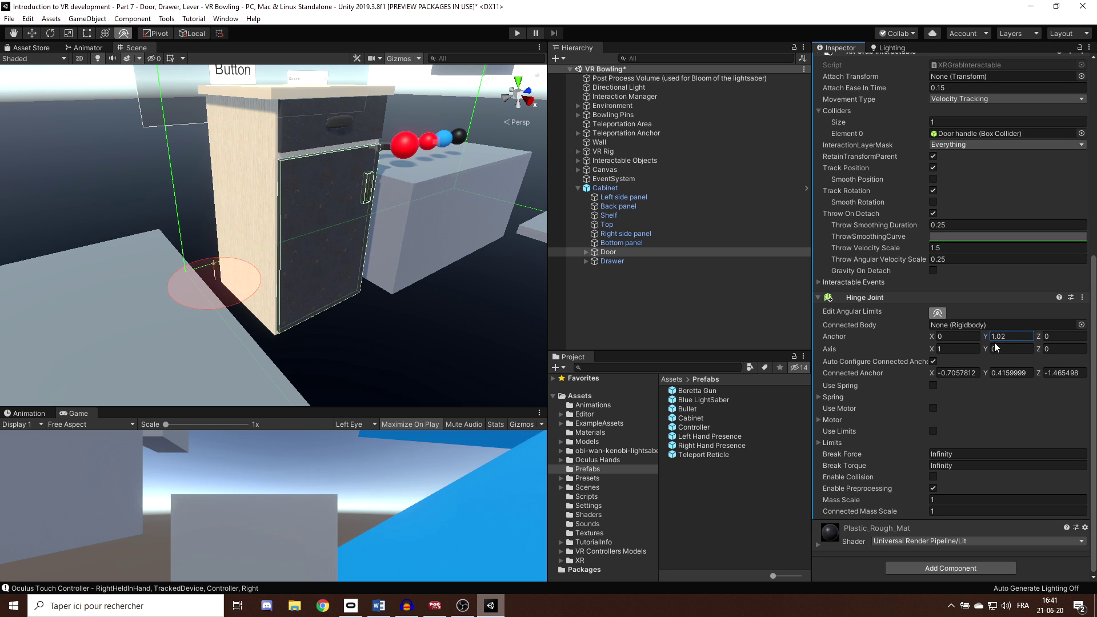
key("ctrl+z")
key("ctrl+z")
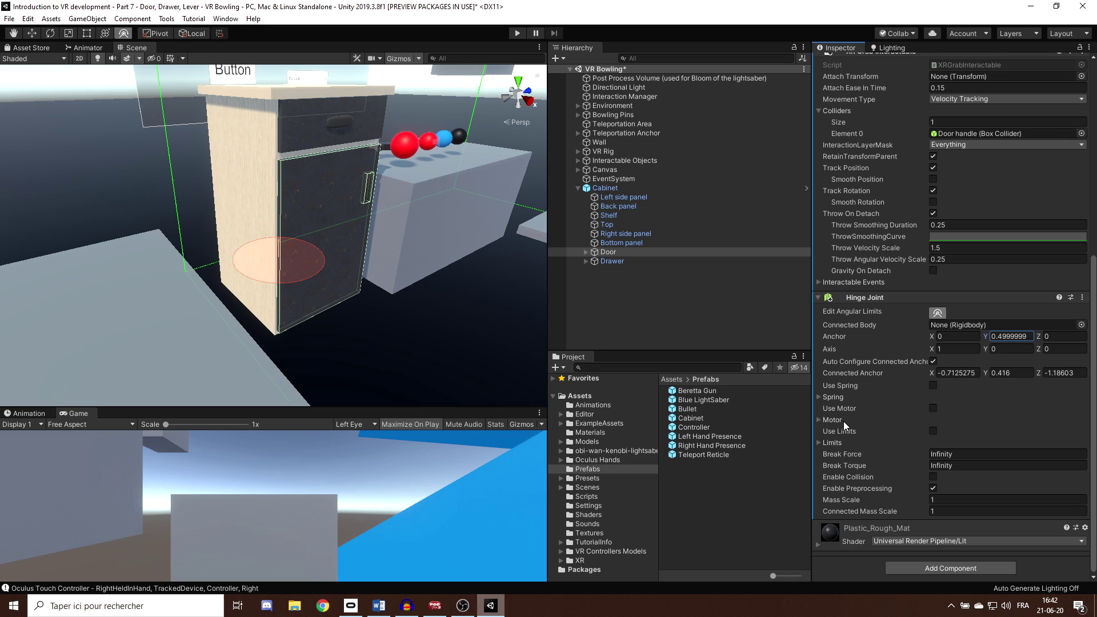
Tick Use Limits, drag the red limit arc to set the swing angle, and run Play mode.
left_click(934, 432)
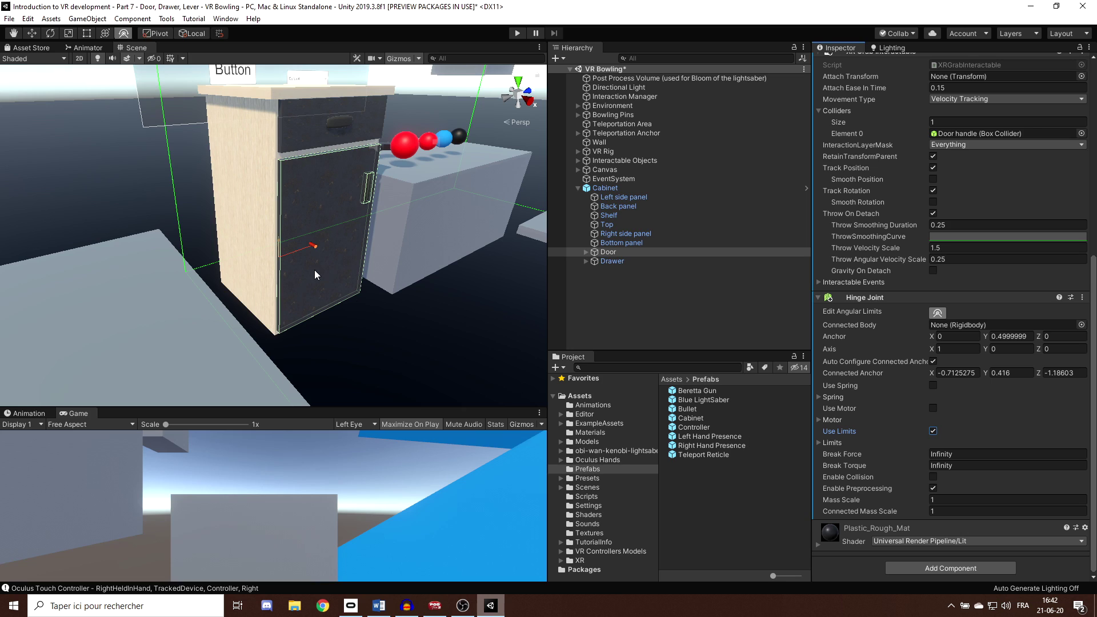
scroll(315, 275, "up", 3)
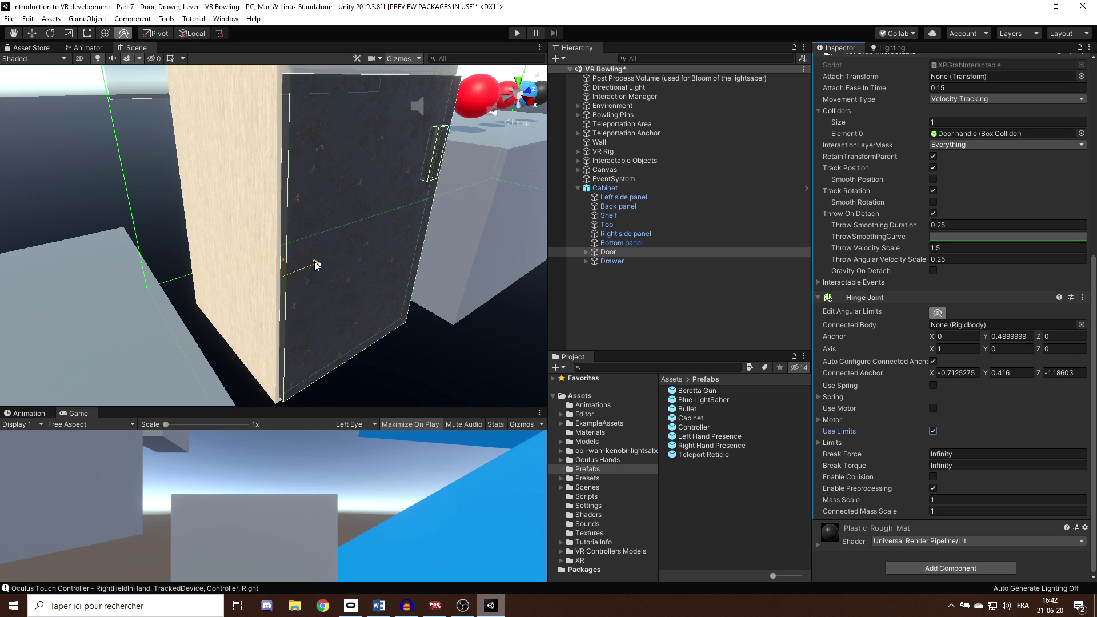
left_click_drag(315, 261, 258, 309)
right_click_drag(302, 209, 236, 211)
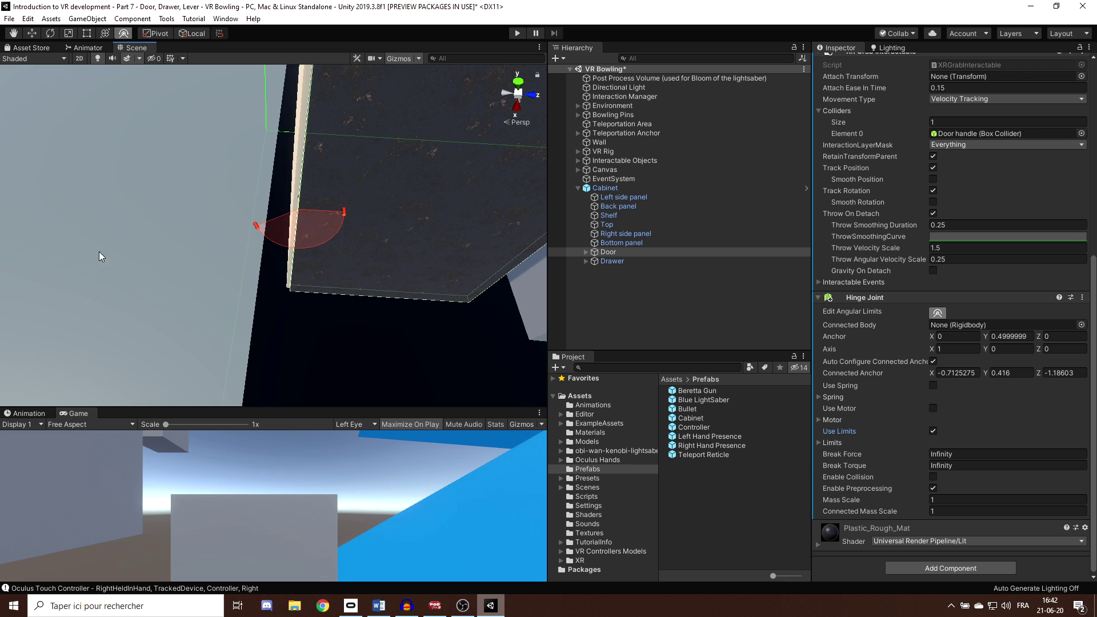
right_click_drag(98, 251, 313, 177)
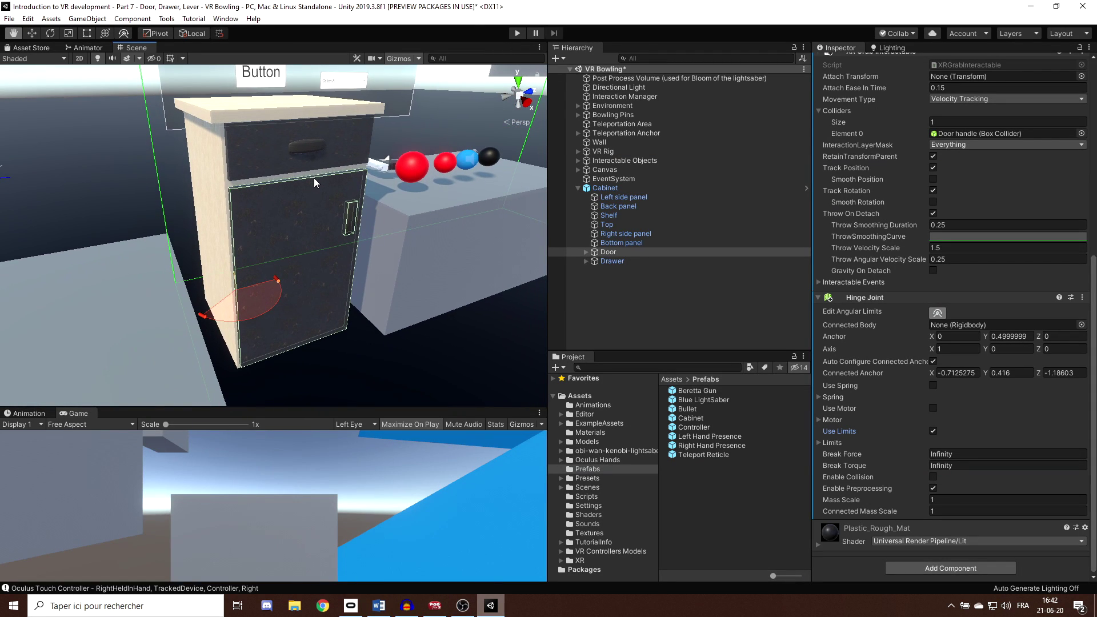
right_click_drag(355, 282, 424, 219)
left_click(517, 33)
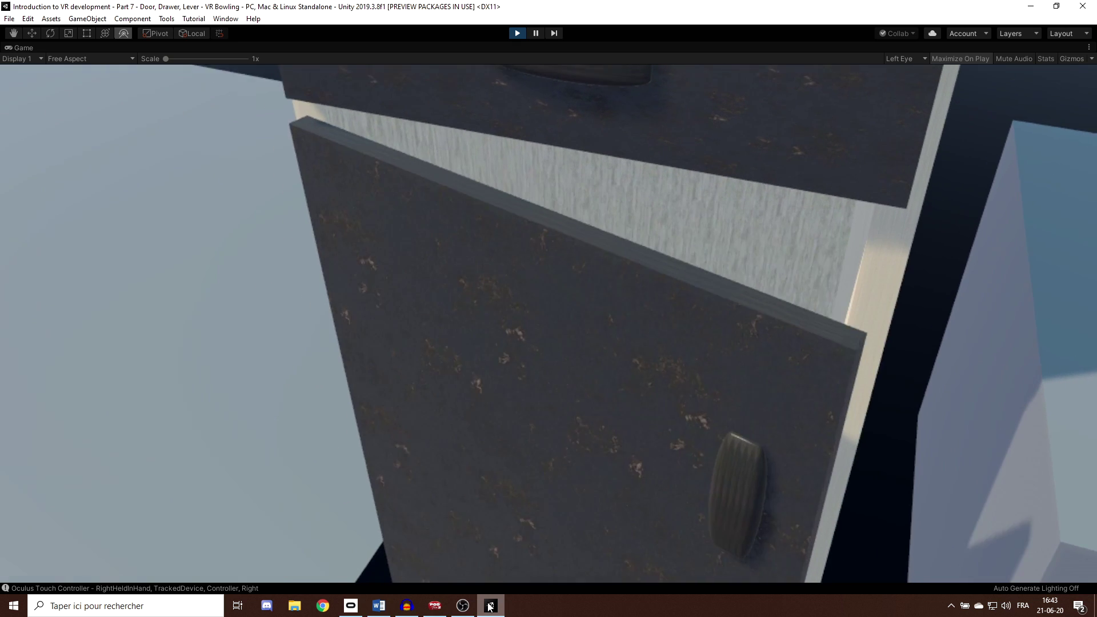
Exit Play mode, tick Use Spring on the Hinge Joint, and expand Spring to reach its Damper field.
key("ctrl+p")
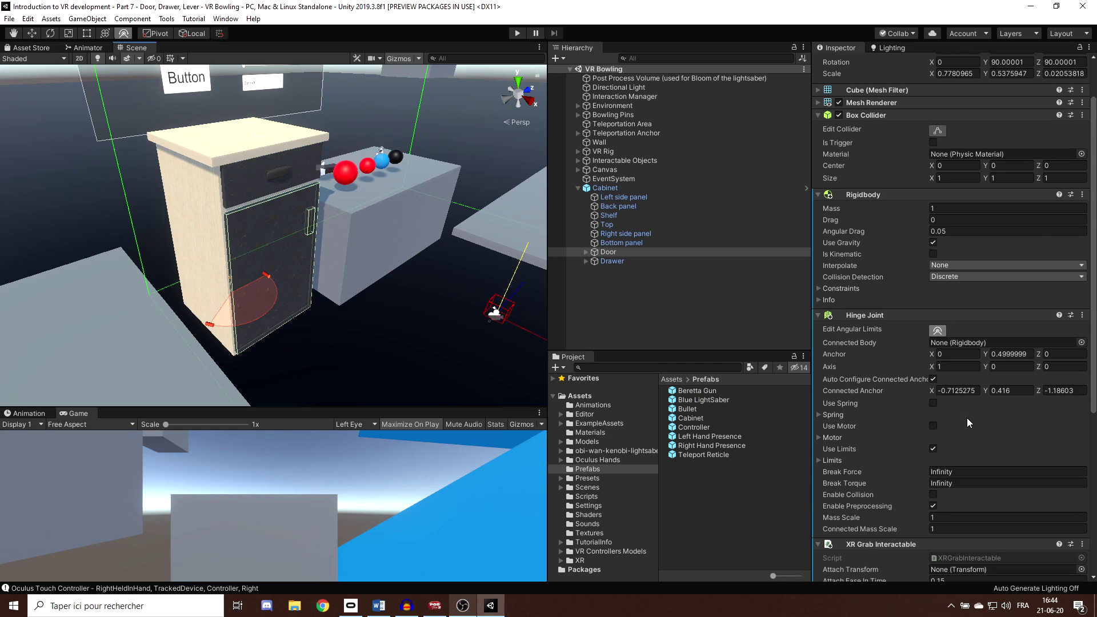
scroll(967, 418, "down", 6)
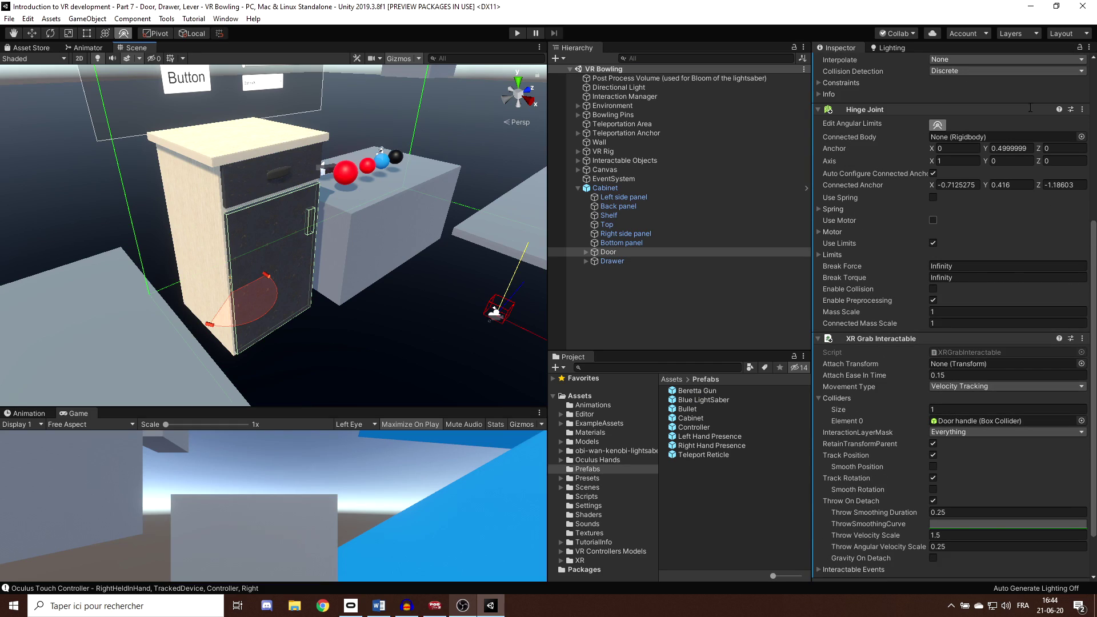
left_click(933, 197)
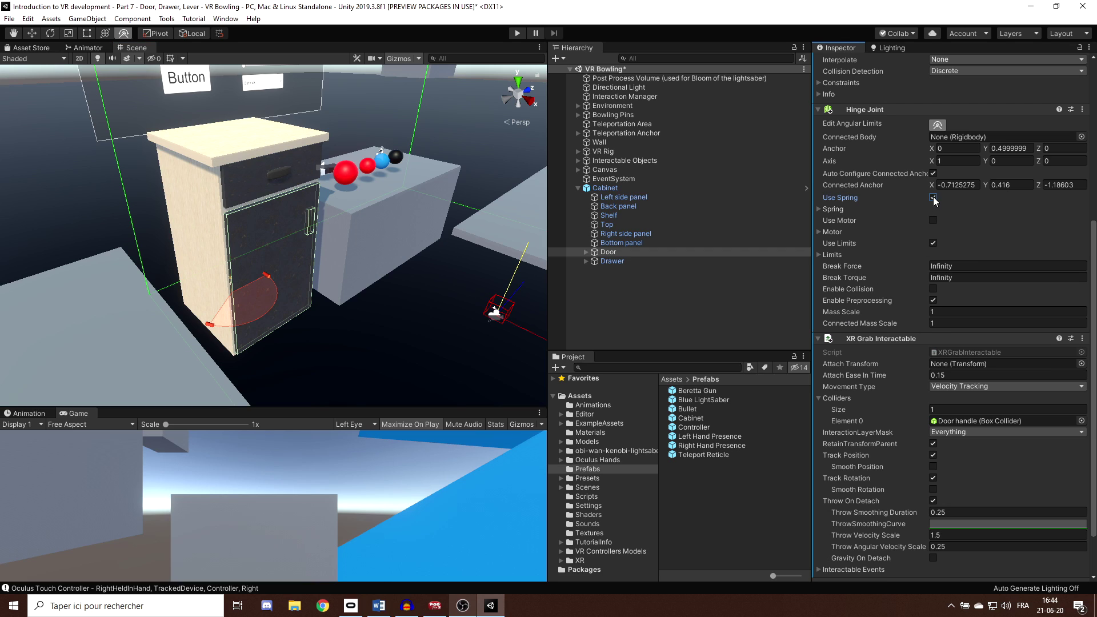
left_click(842, 210)
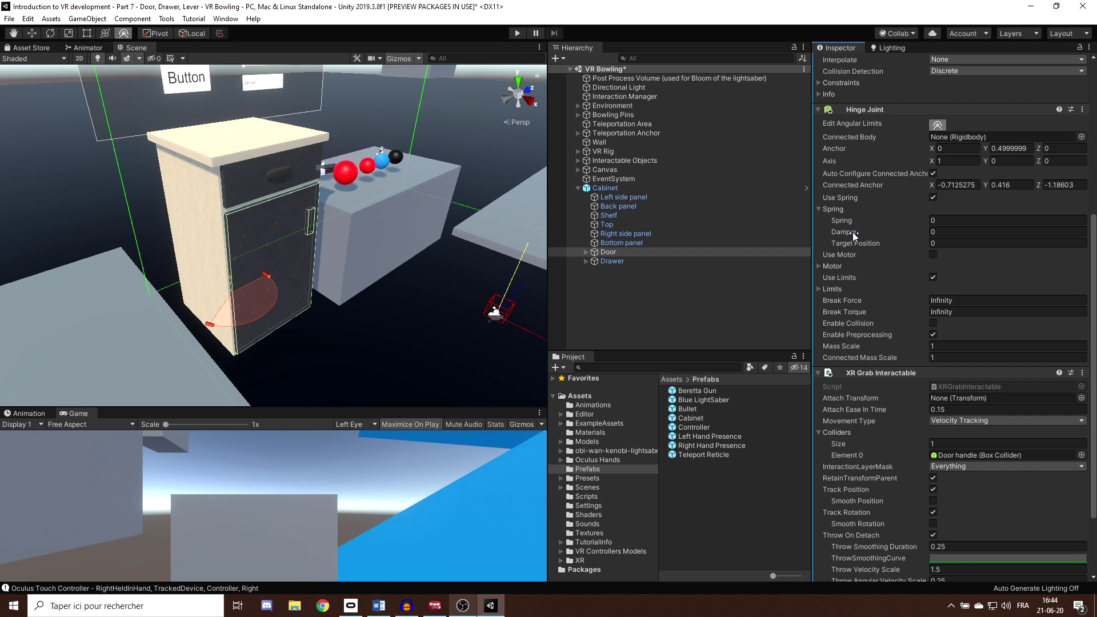
left_click(938, 232)
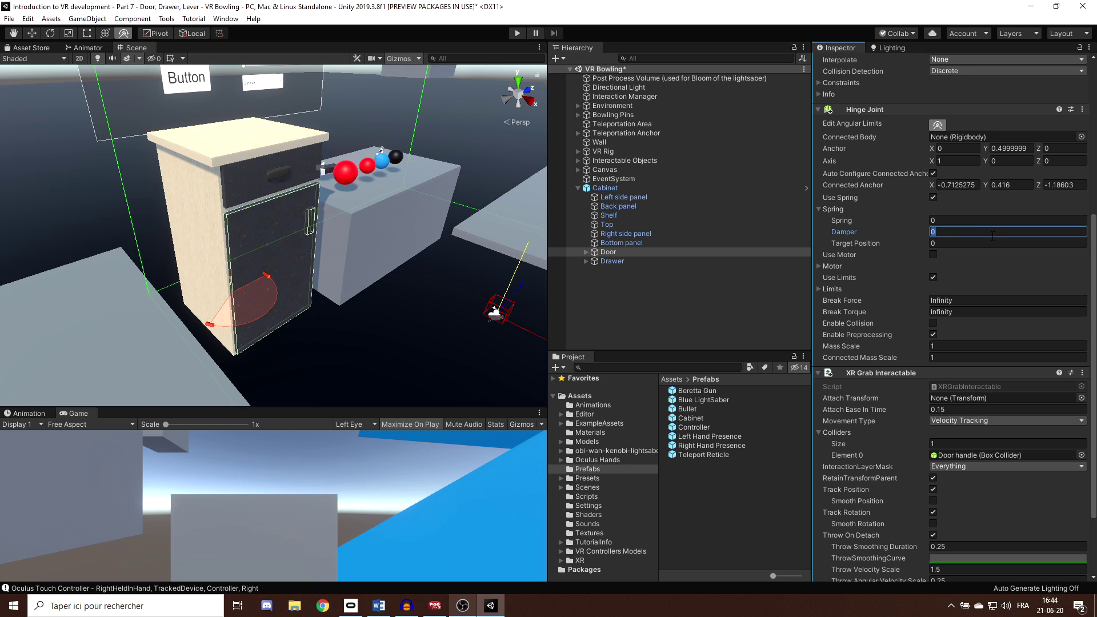